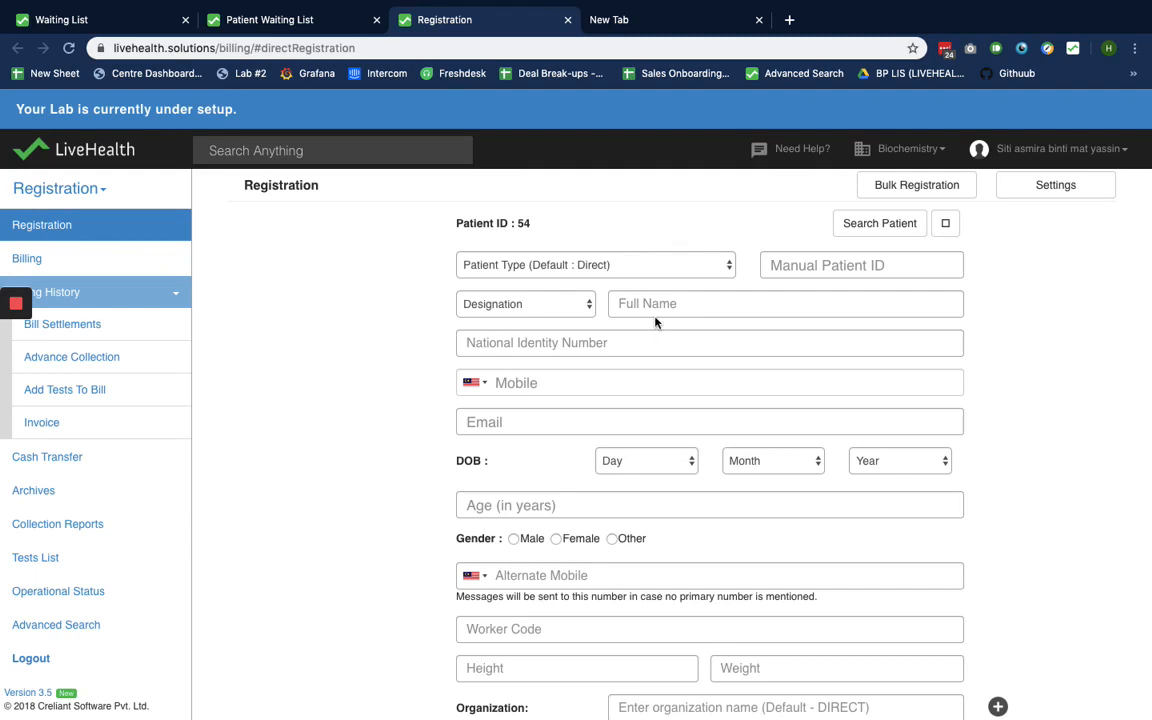
- Enter "Patient Name" as the new patient's full name in the registration form
scroll(658, 308, down, 3)
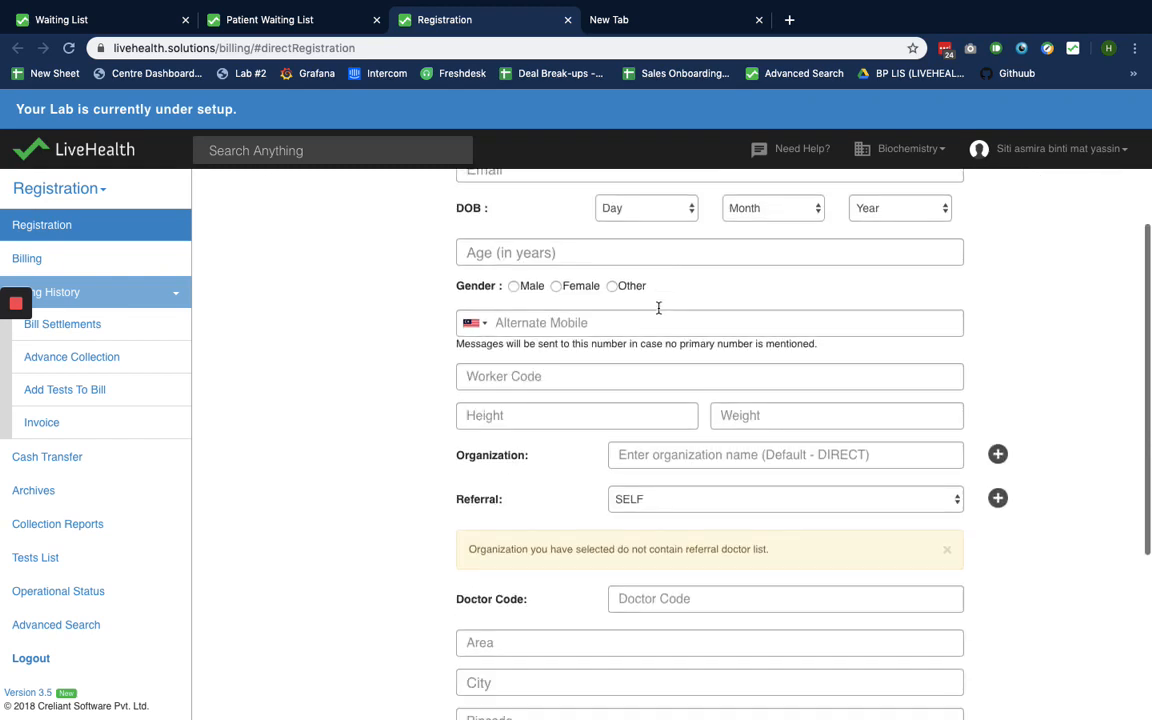
scroll(658, 308, up, 3)
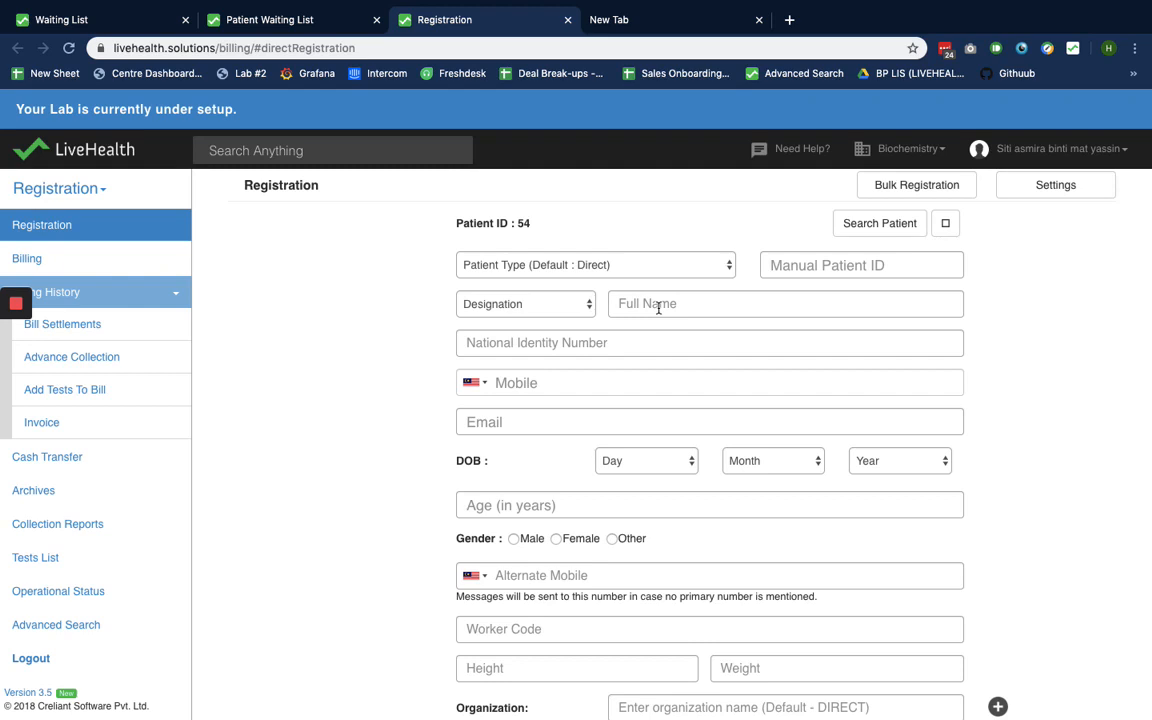
click(658, 308)
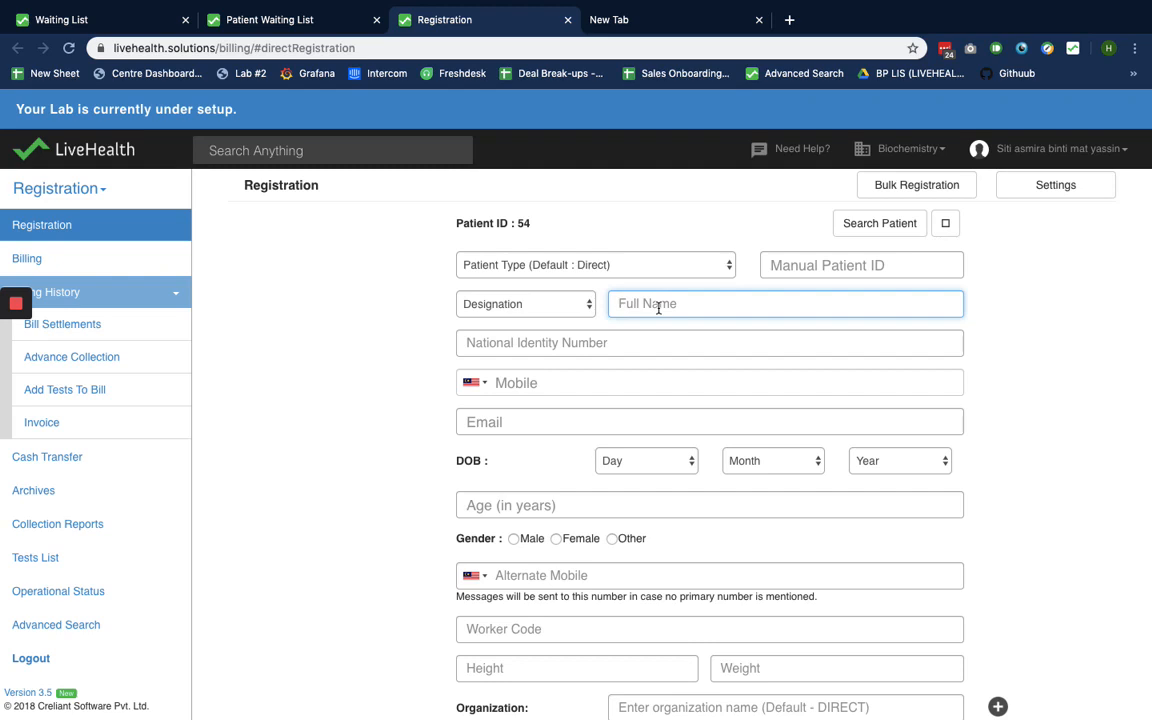
text(Patient name)
key(super+a)
- Paste the patient's National Identity Number from the clipboard history into its field
click(473, 337)
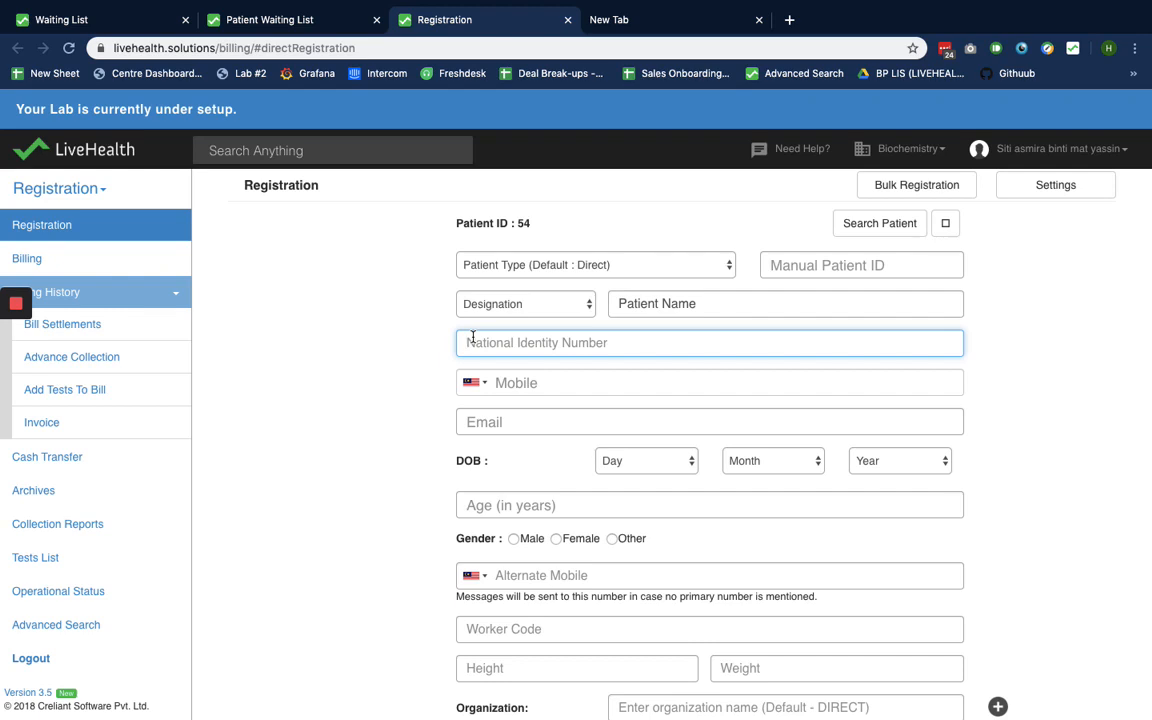
key(super+shift+v)
key(Down)
key(Down)
key(Up)
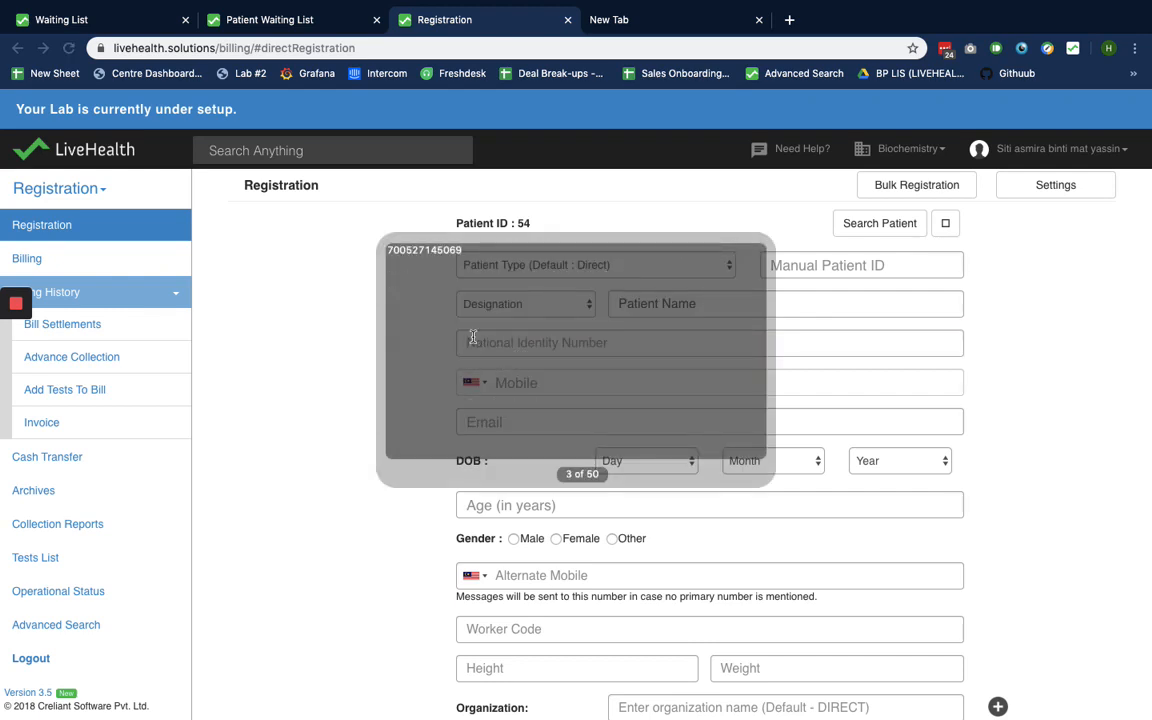
key(Return)
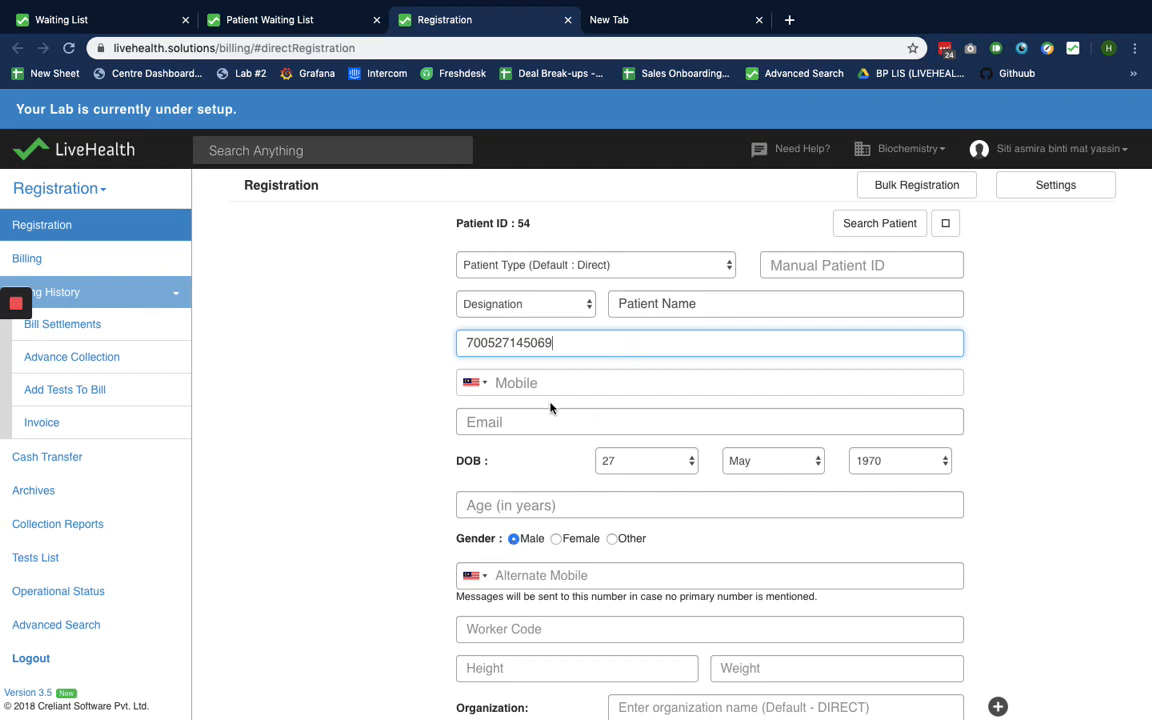
- Check that the LiveHealth browser plugin for automatically filling date of birth and gender is enabled
click(1074, 49)
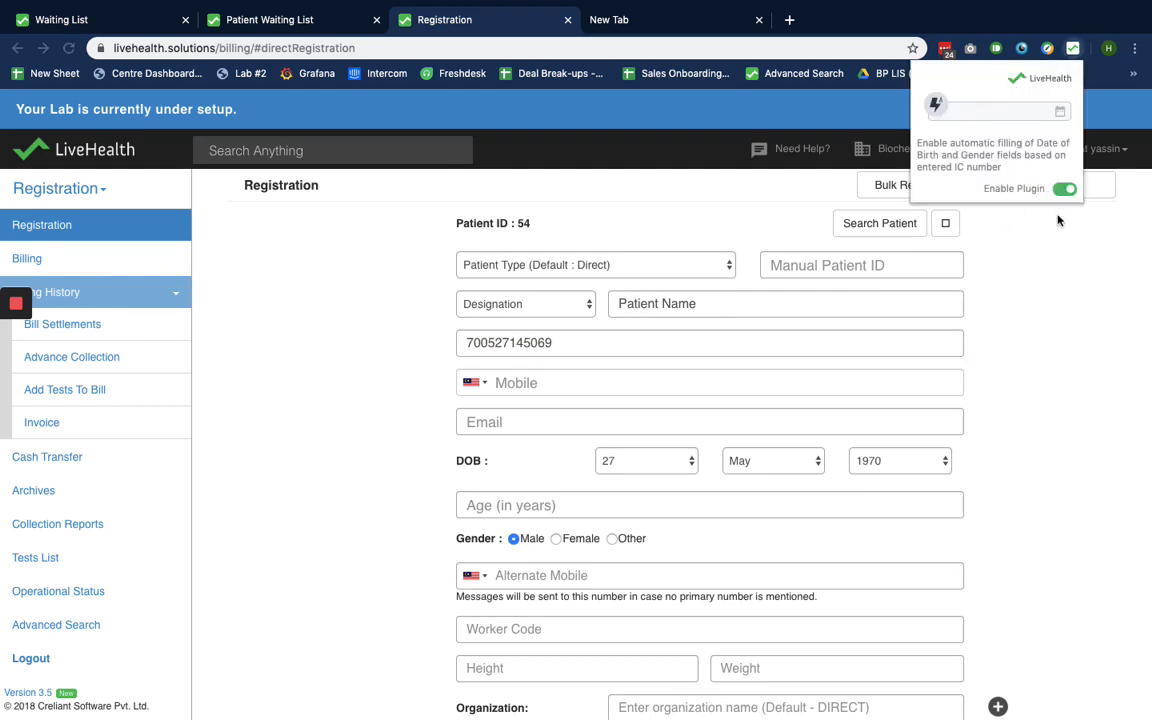
click(962, 217)
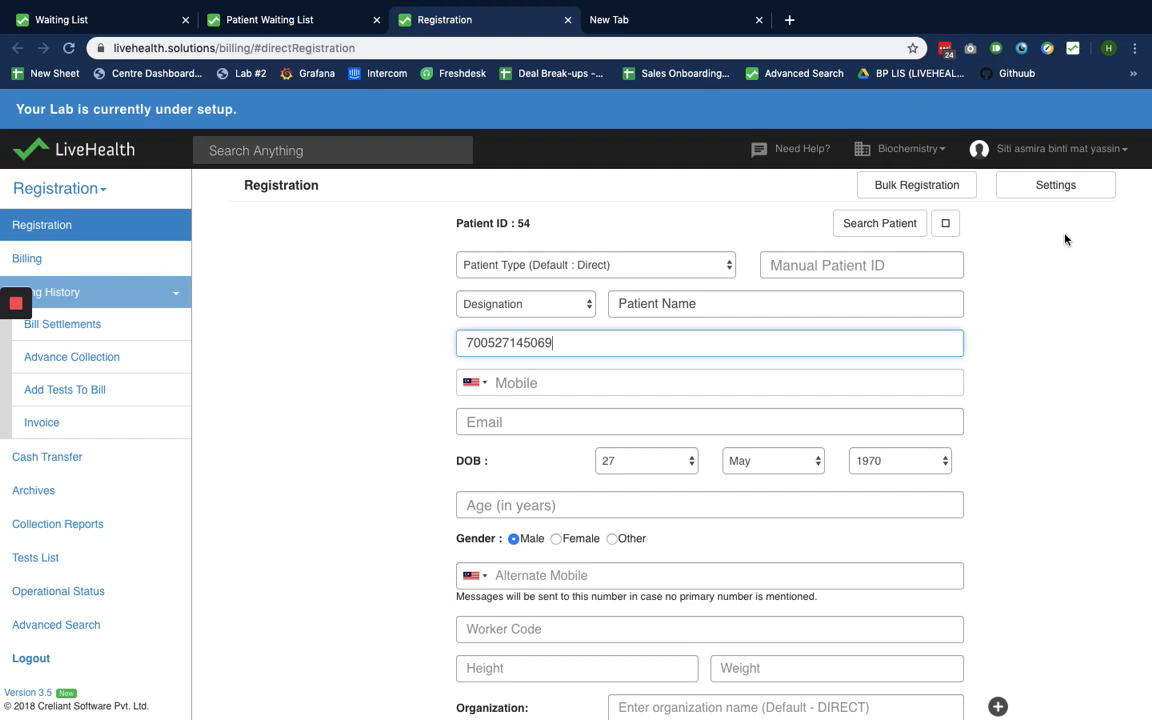
click(1072, 49)
click(968, 252)
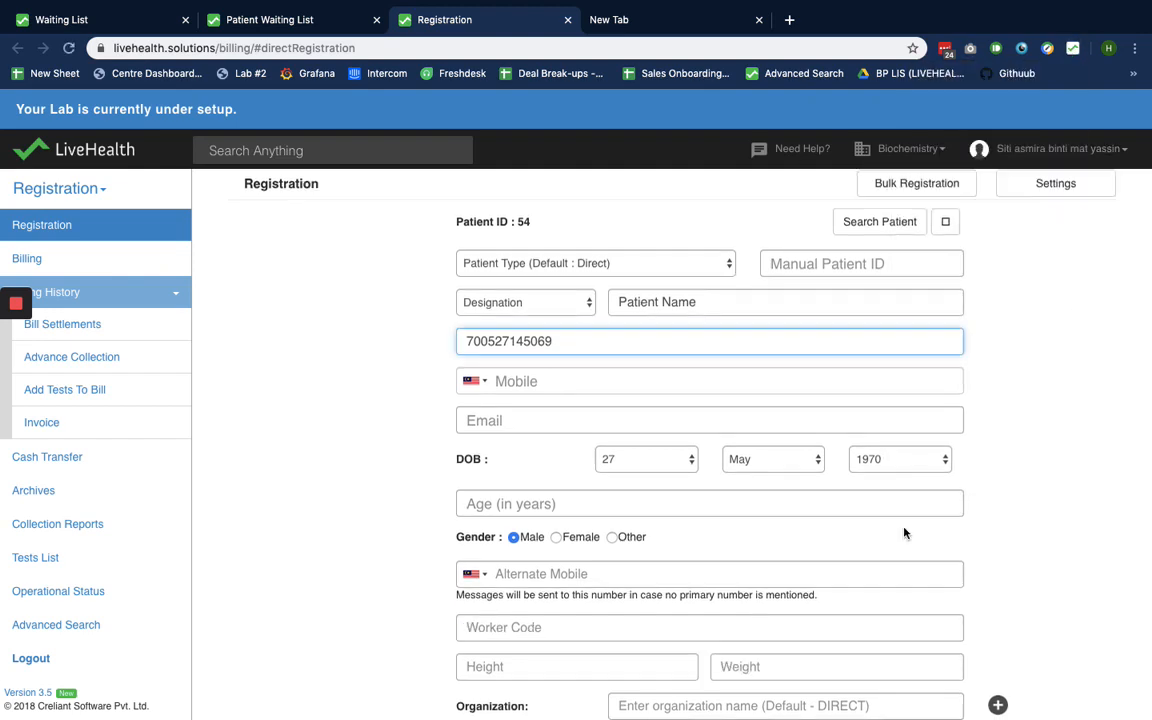
- Set the organization to POLIKLINIK DR. JAMIL and keep its listed doctor as the referral
scroll(904, 533, down, 1)
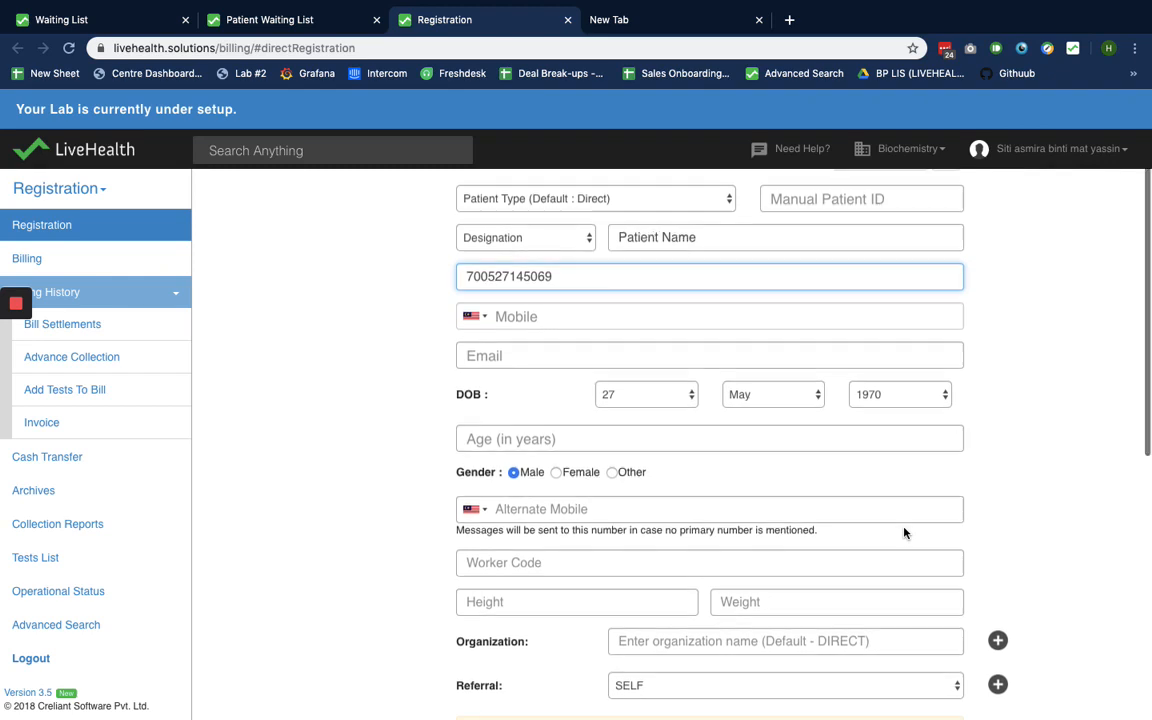
scroll(904, 533, down, 4)
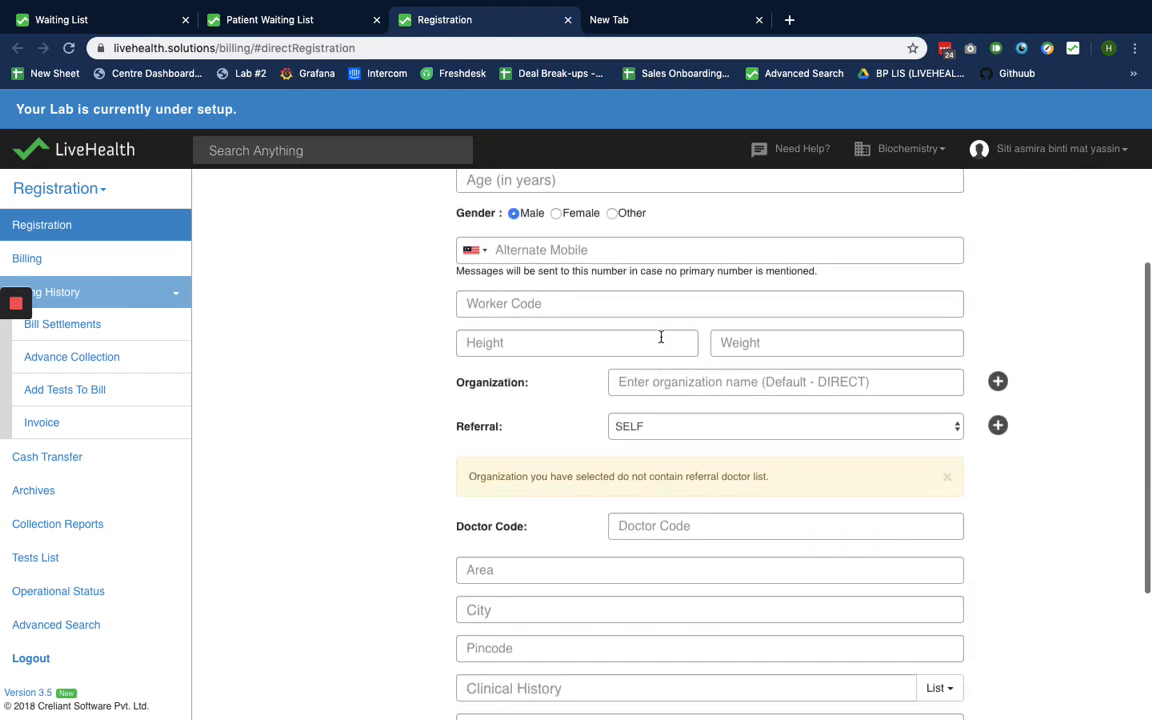
click(681, 385)
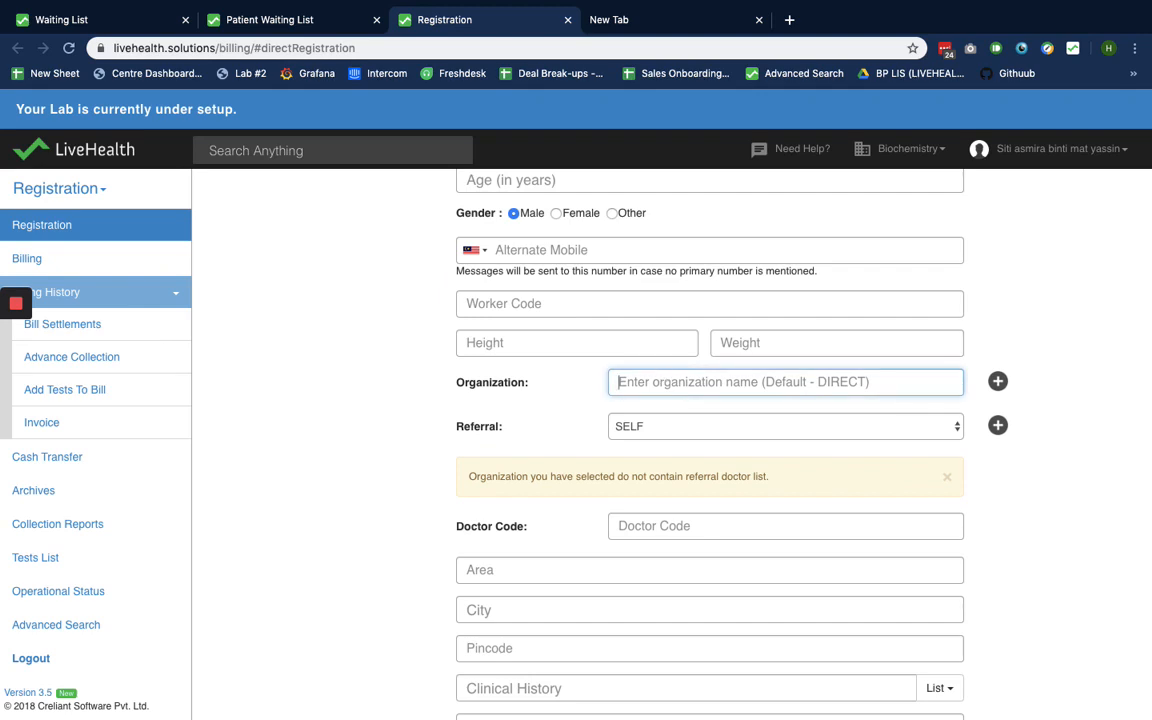
text(p)
click(683, 420)
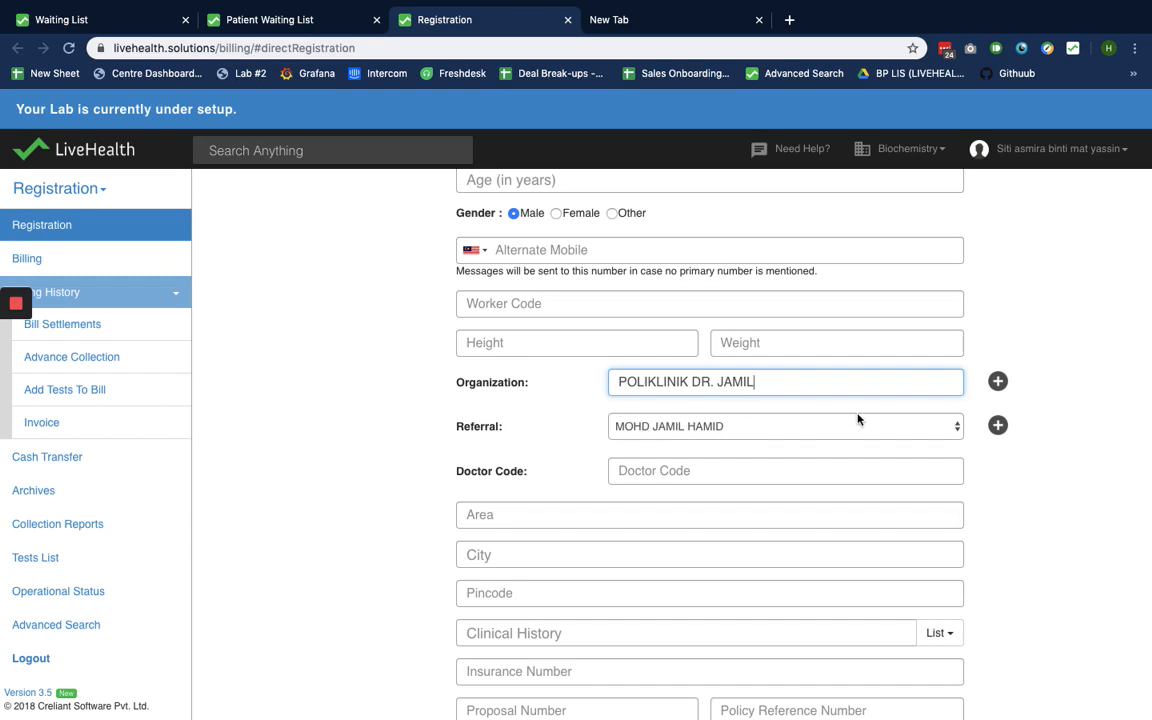
click(744, 429)
click(952, 481)
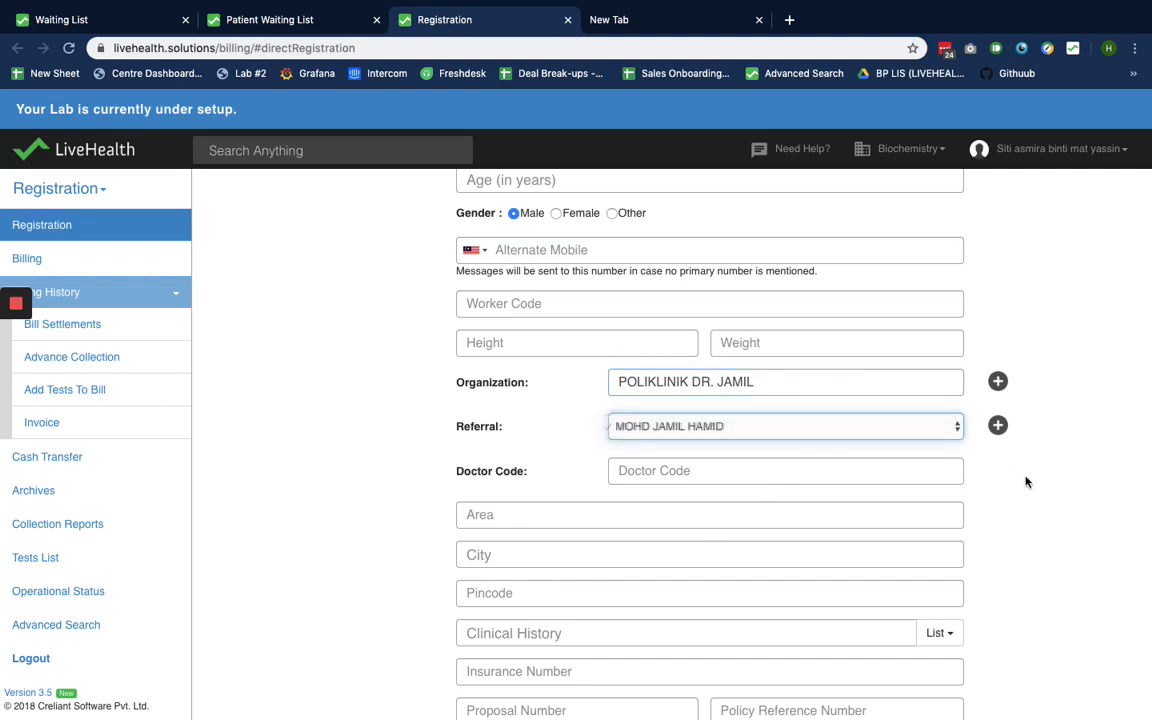
- Review the form's optional fields, including Worker Code, Doctor Code, Clinical History and Insurance Number
scroll(840, 482, up, 2)
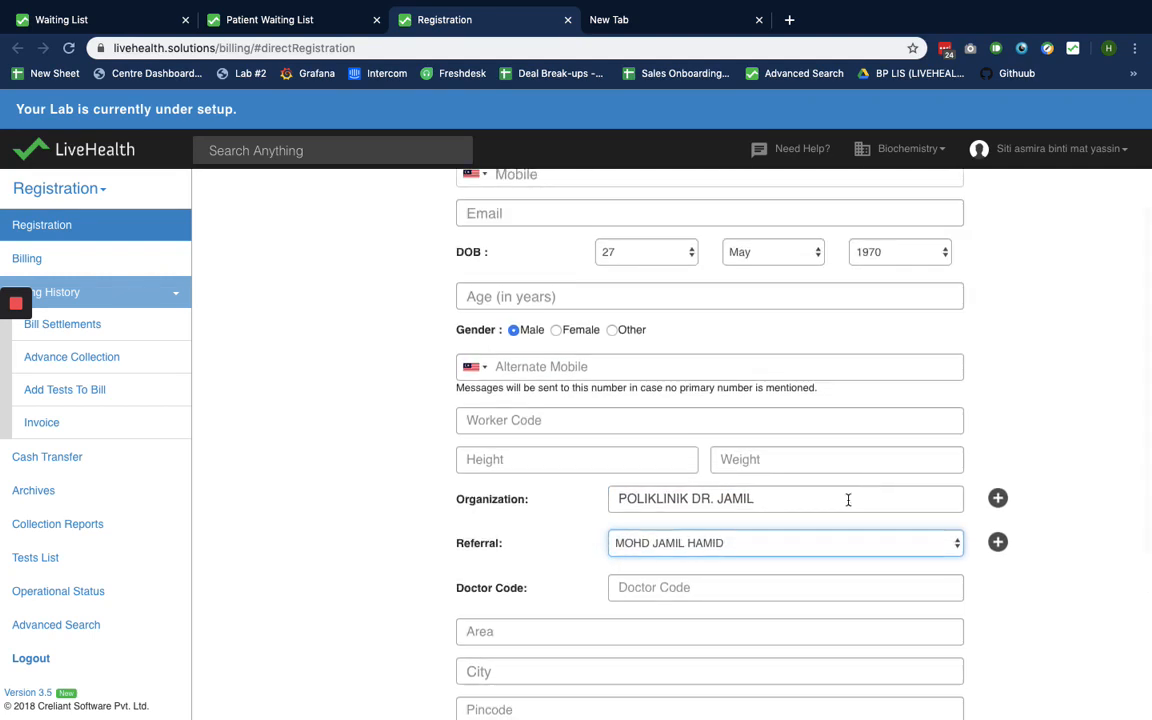
scroll(823, 365, up, 2)
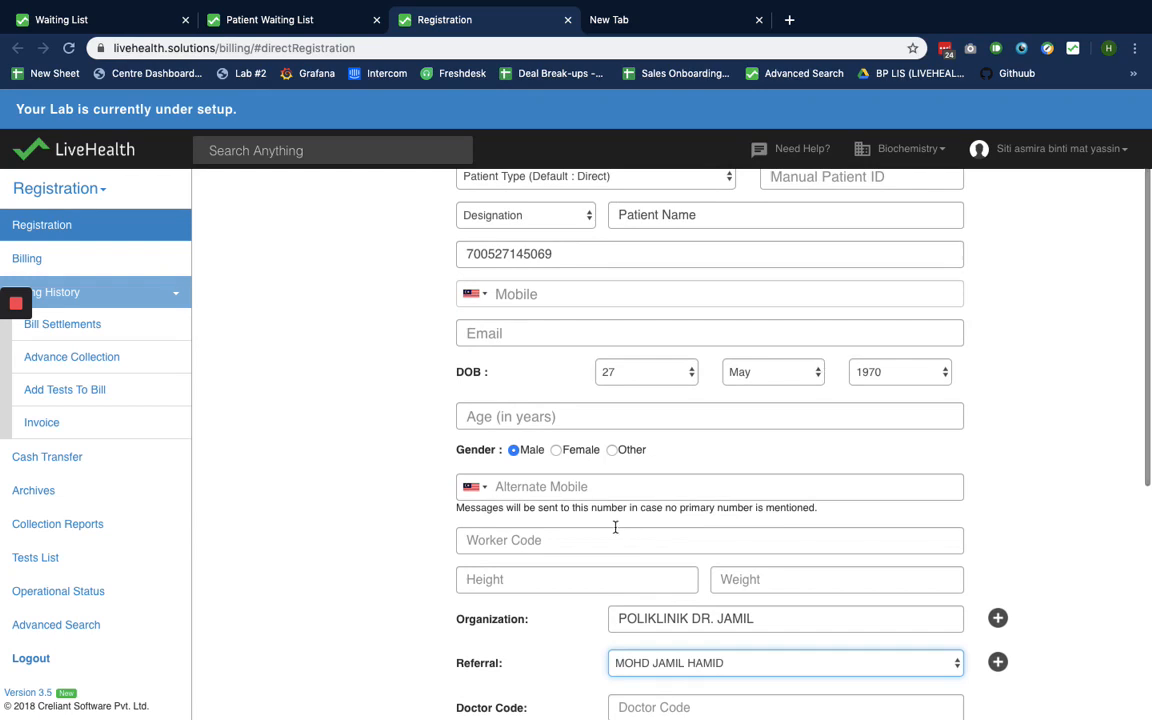
click(580, 538)
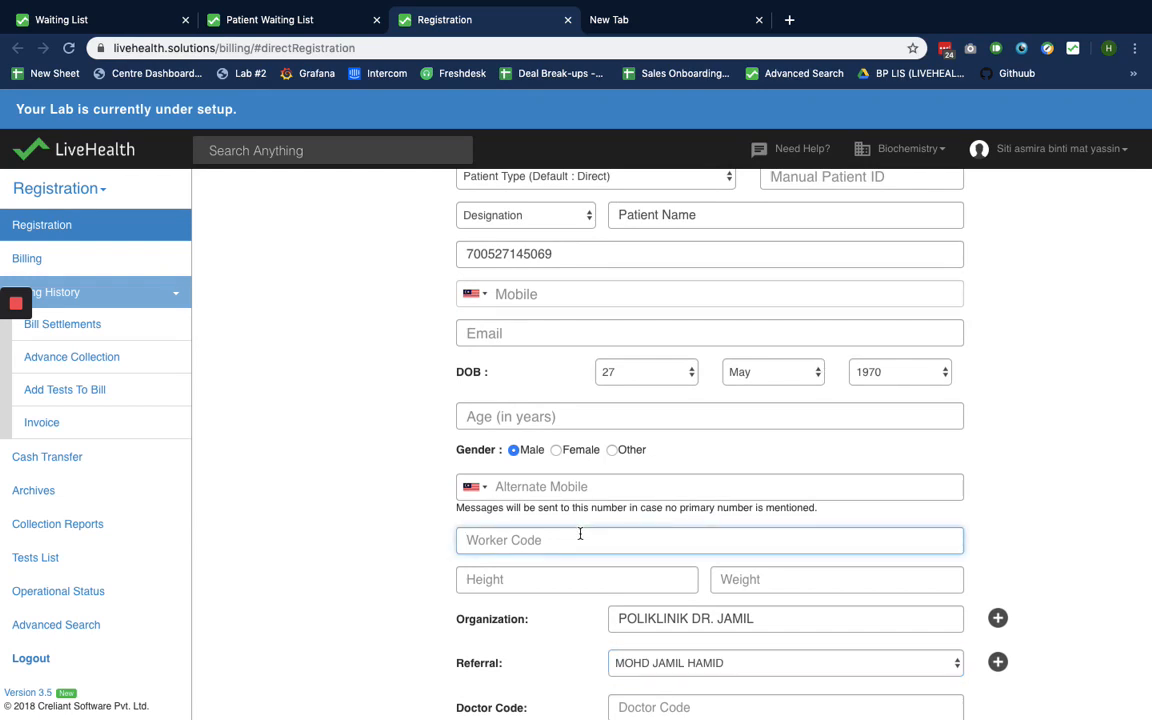
scroll(580, 534, down, 4)
click(660, 467)
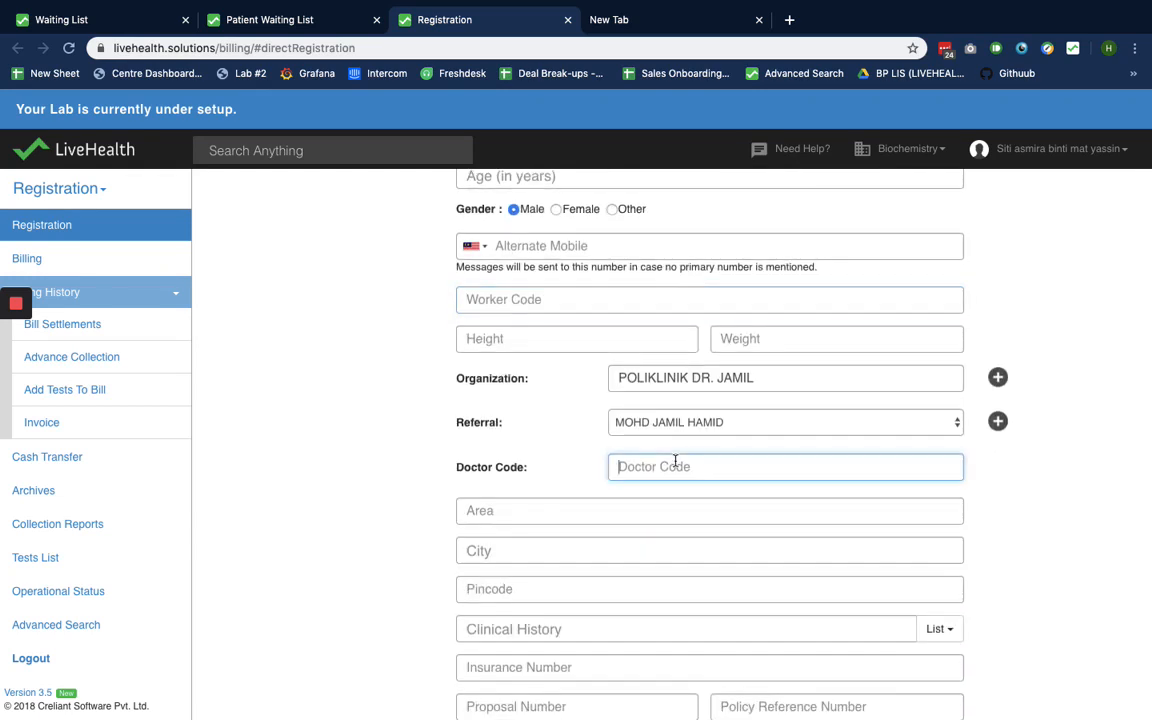
click(519, 300)
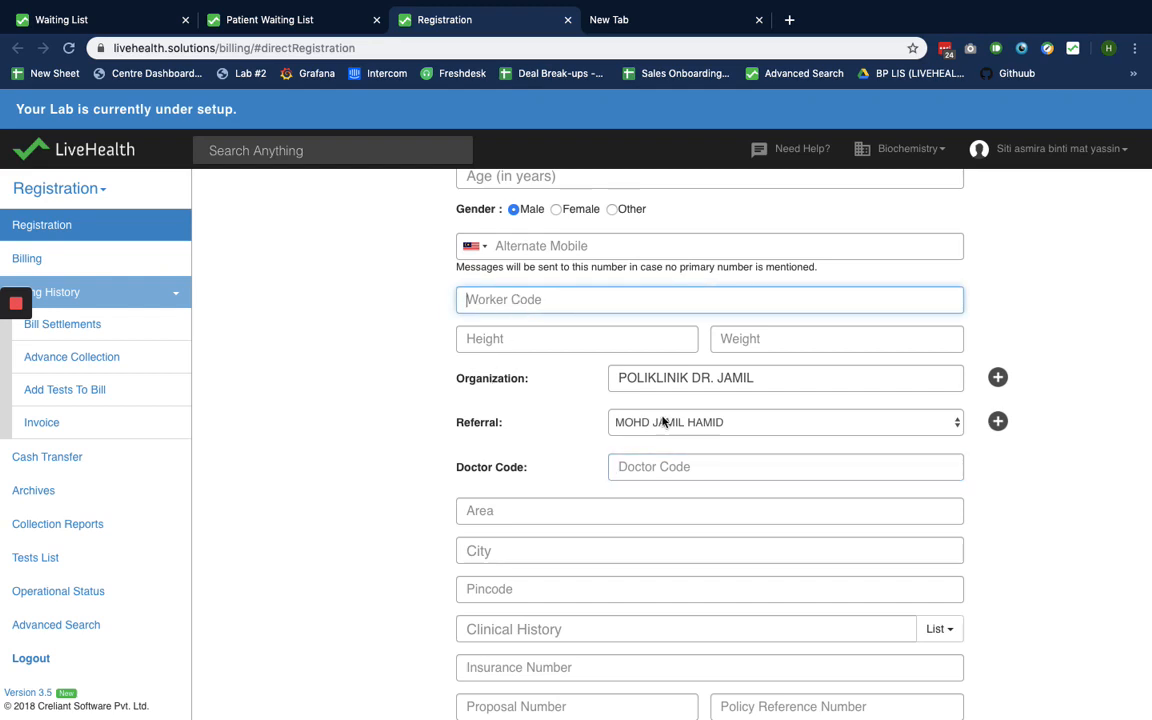
scroll(665, 405, up, 5)
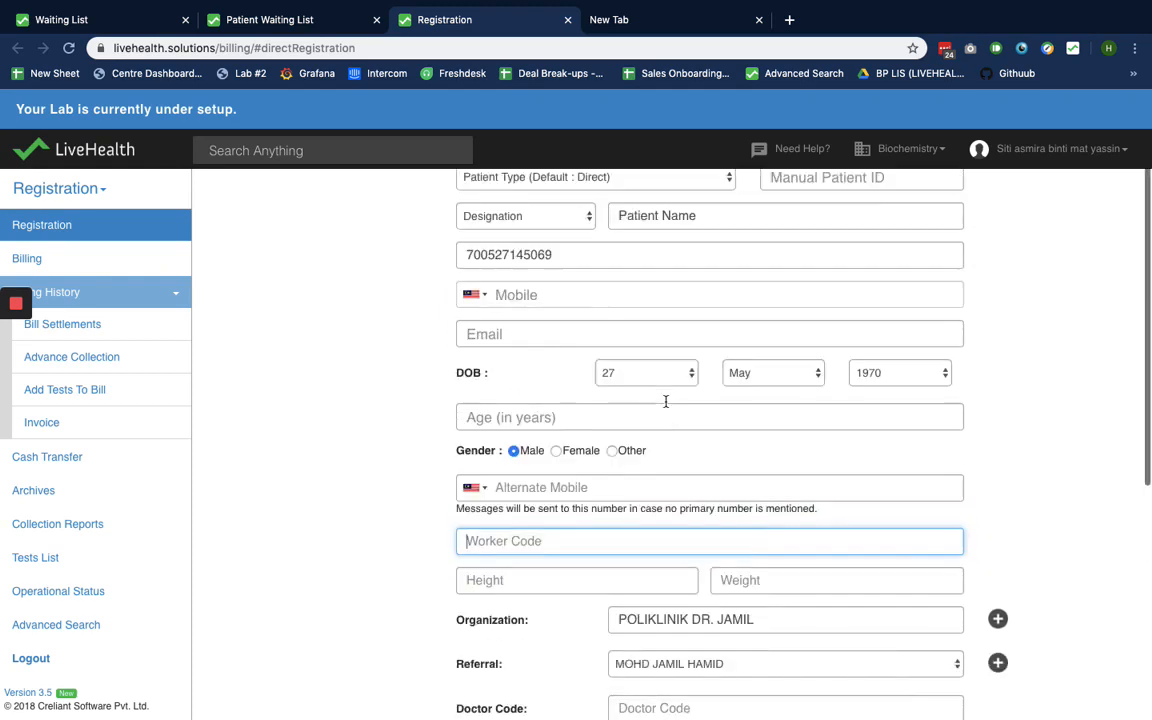
scroll(665, 401, down, 3)
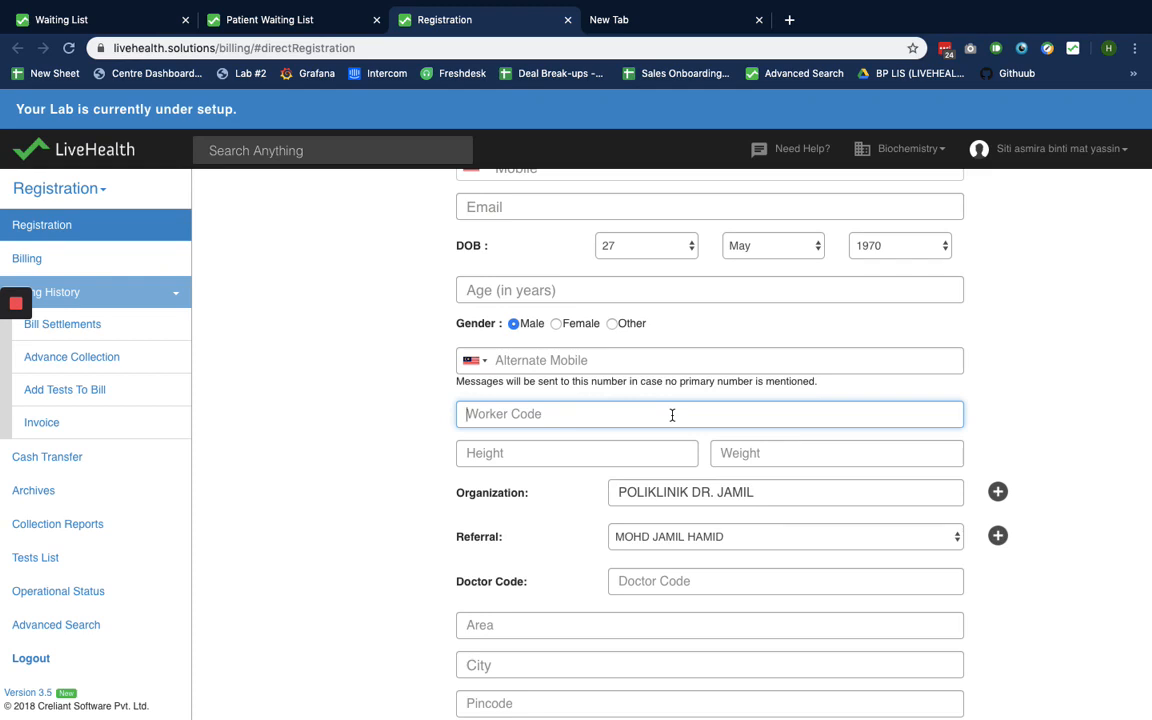
scroll(672, 414, down, 6)
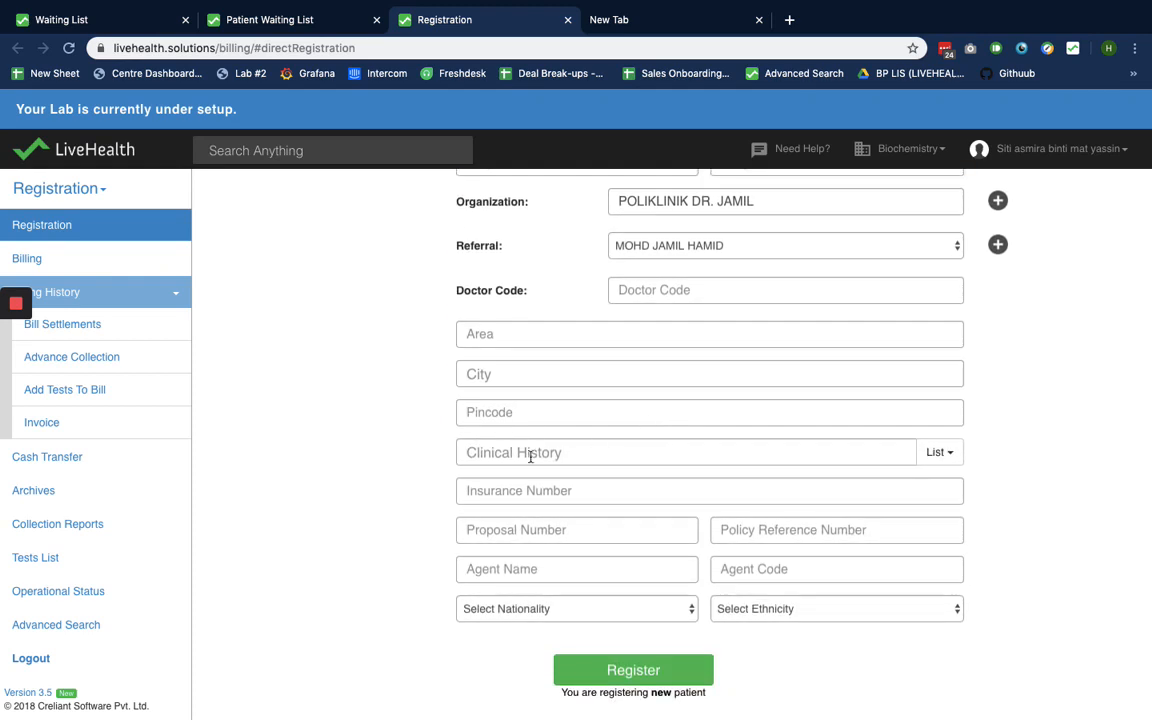
click(506, 488)
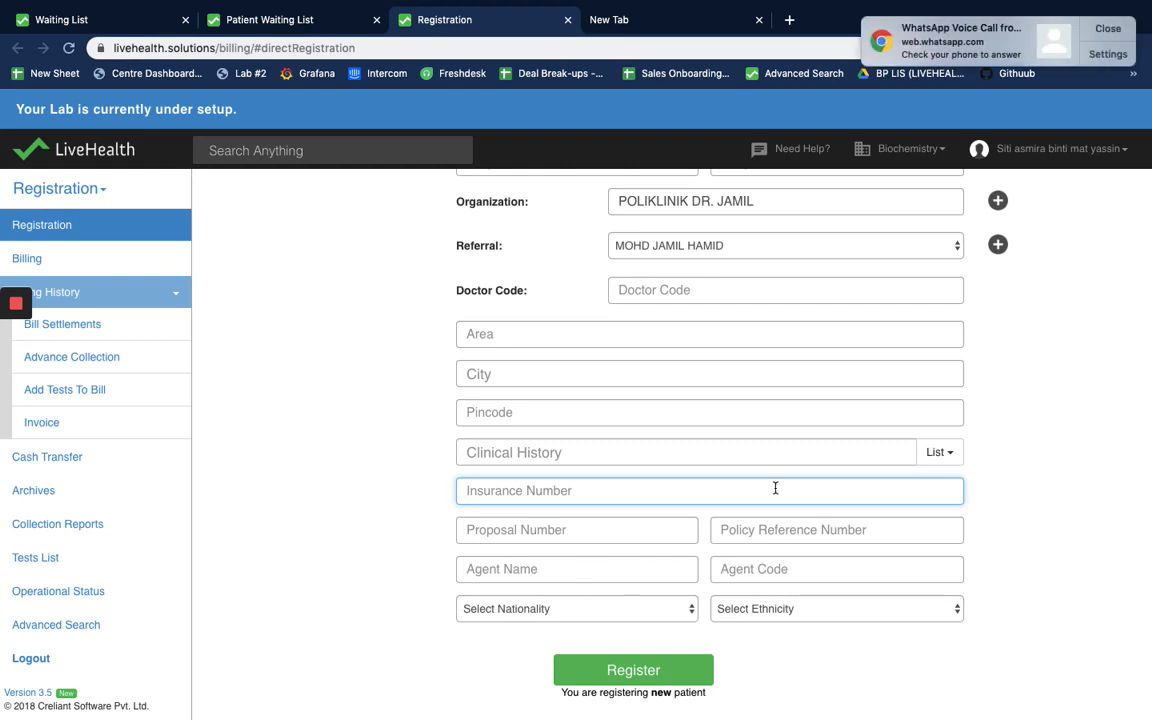
- Dismiss the incoming WhatsApp call notification
click(1106, 29)
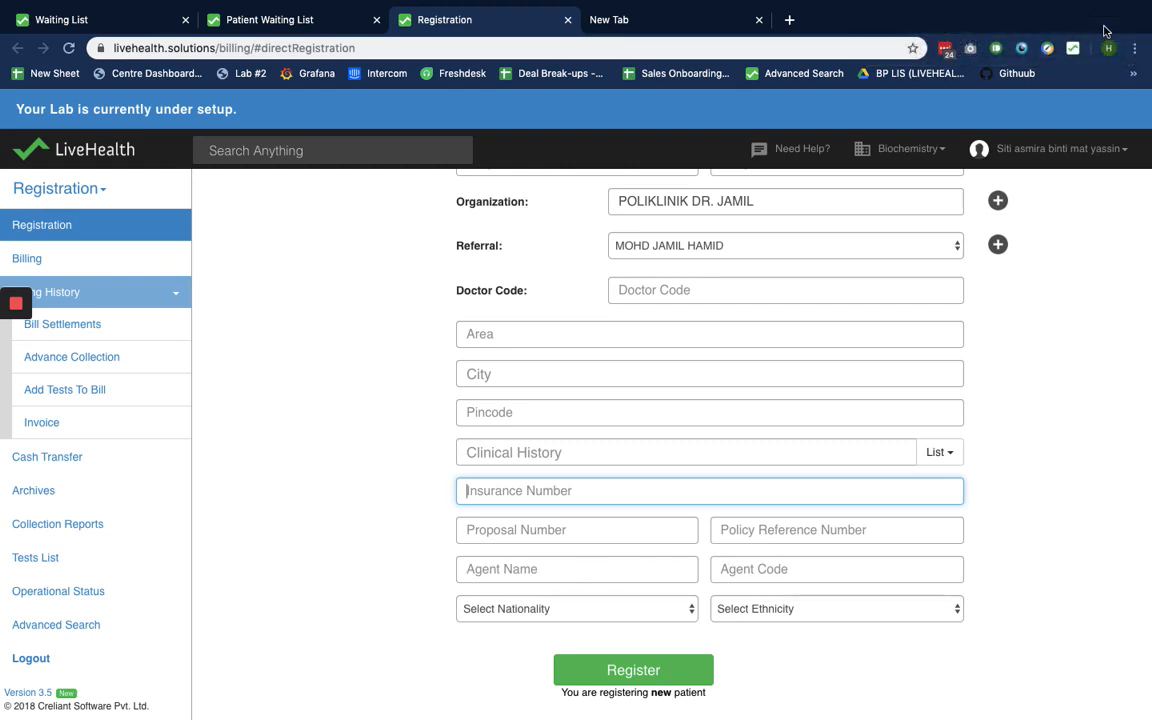
click(912, 149)
click(929, 177)
- Review the whole registration form from the patient details to the insurance, nationality and ethnicity fields
scroll(563, 366, up, 5)
scroll(563, 366, up, 3)
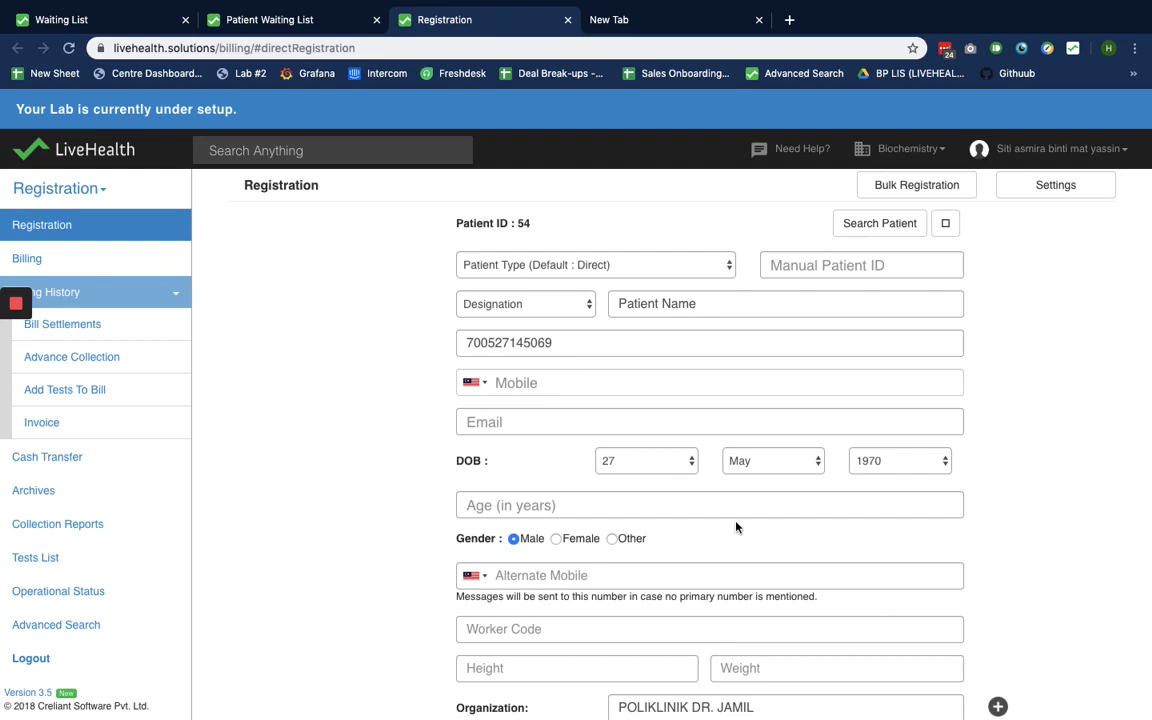
scroll(622, 591, down, 7)
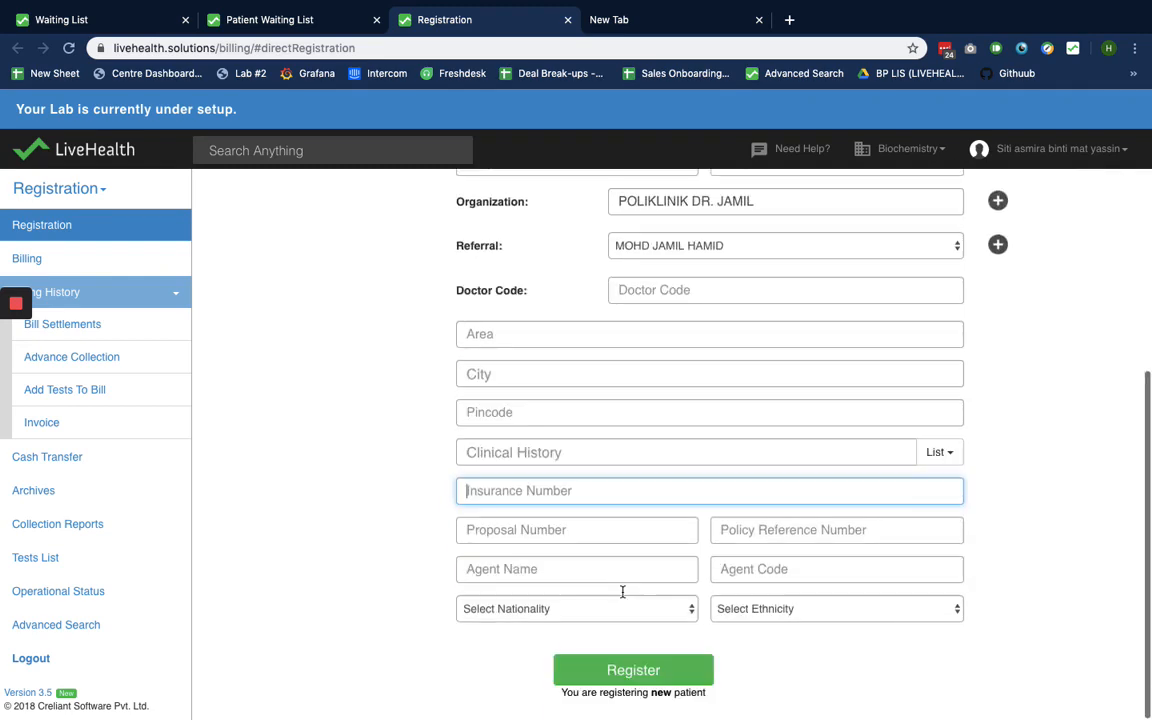
scroll(571, 681, up, 7)
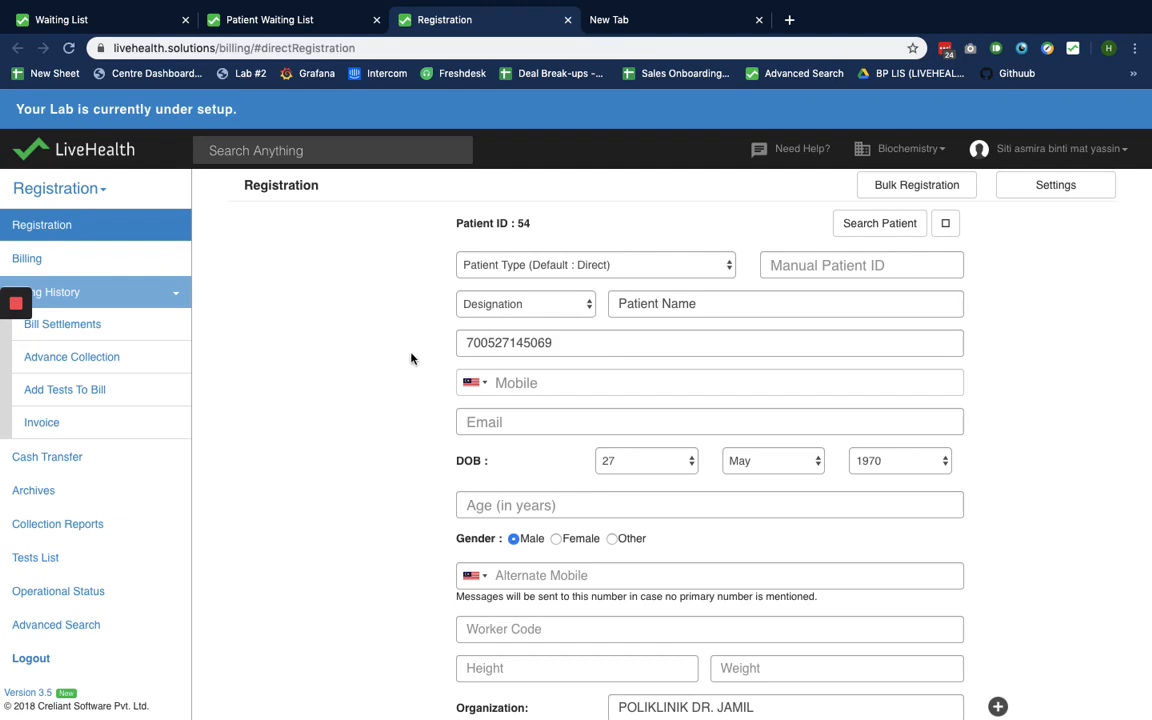
scroll(410, 358, down, 5)
scroll(555, 370, up, 5)
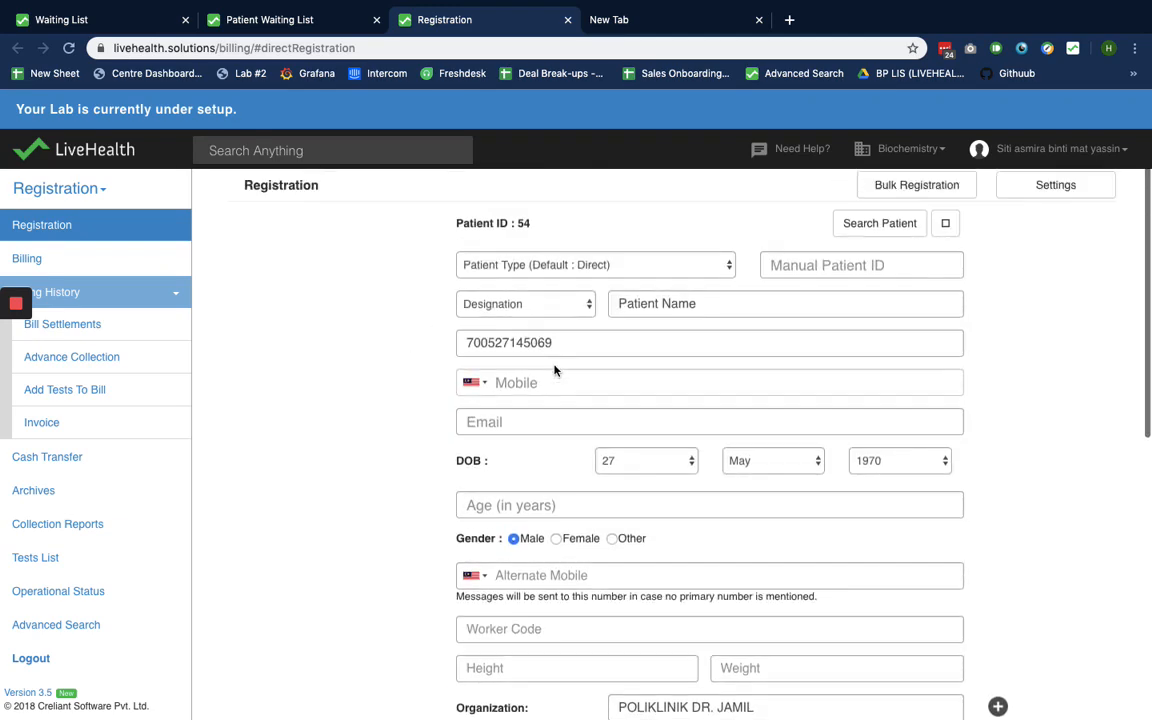
scroll(640, 615, down, 6)
click(613, 578)
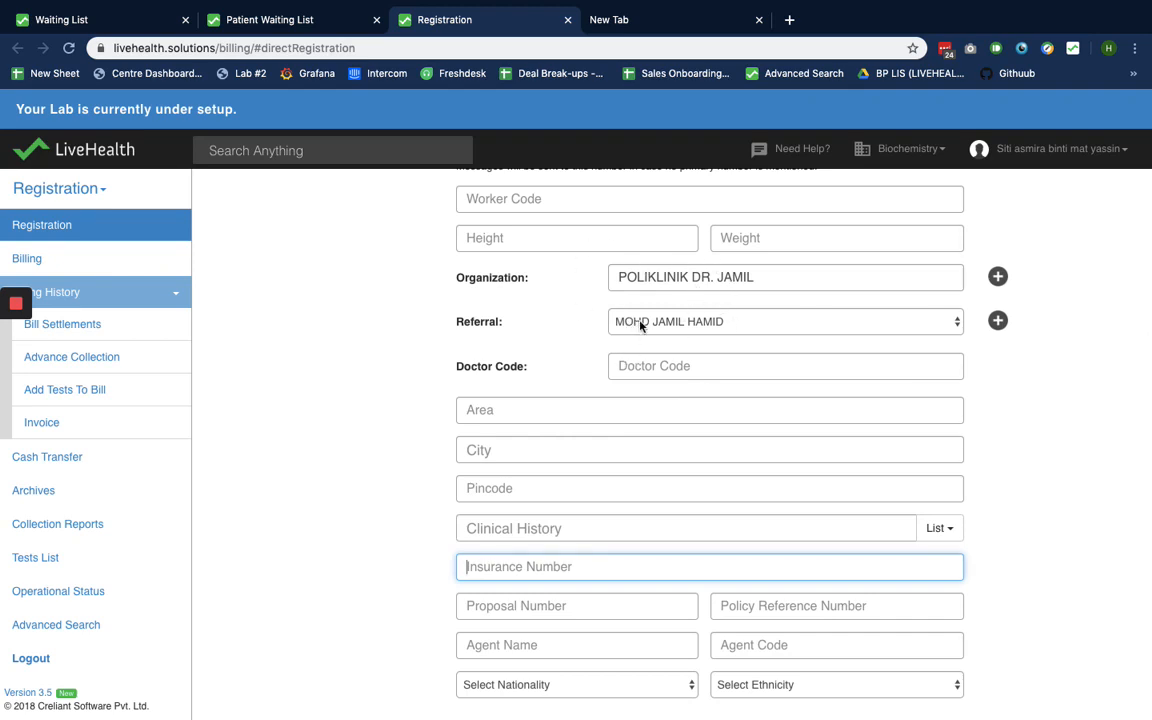
scroll(640, 325, up, 6)
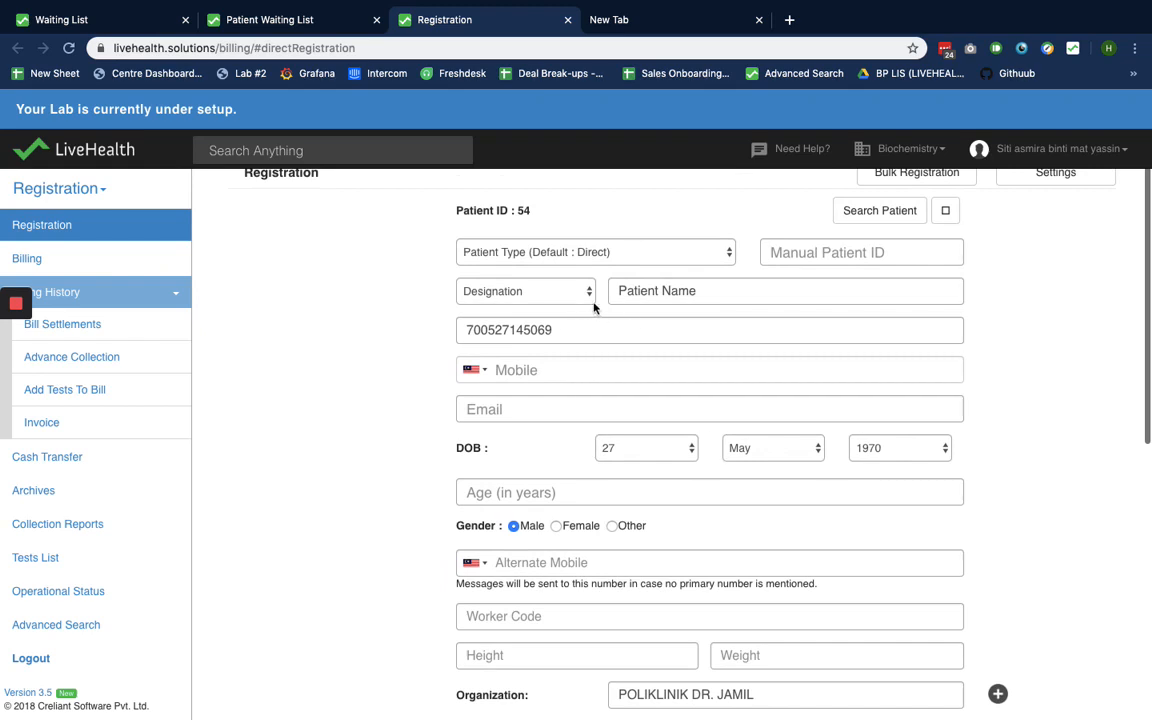
scroll(563, 360, down, 6)
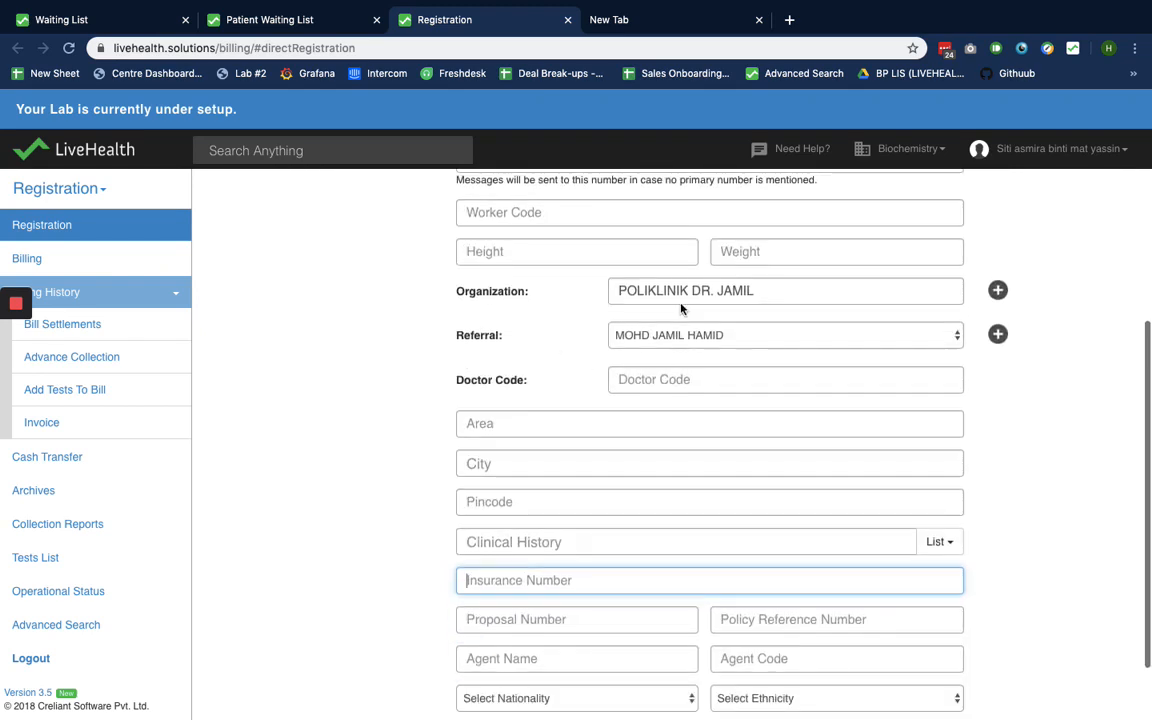
- Register the new patient with the entered details and proceed to billing
scroll(537, 328, up, 1)
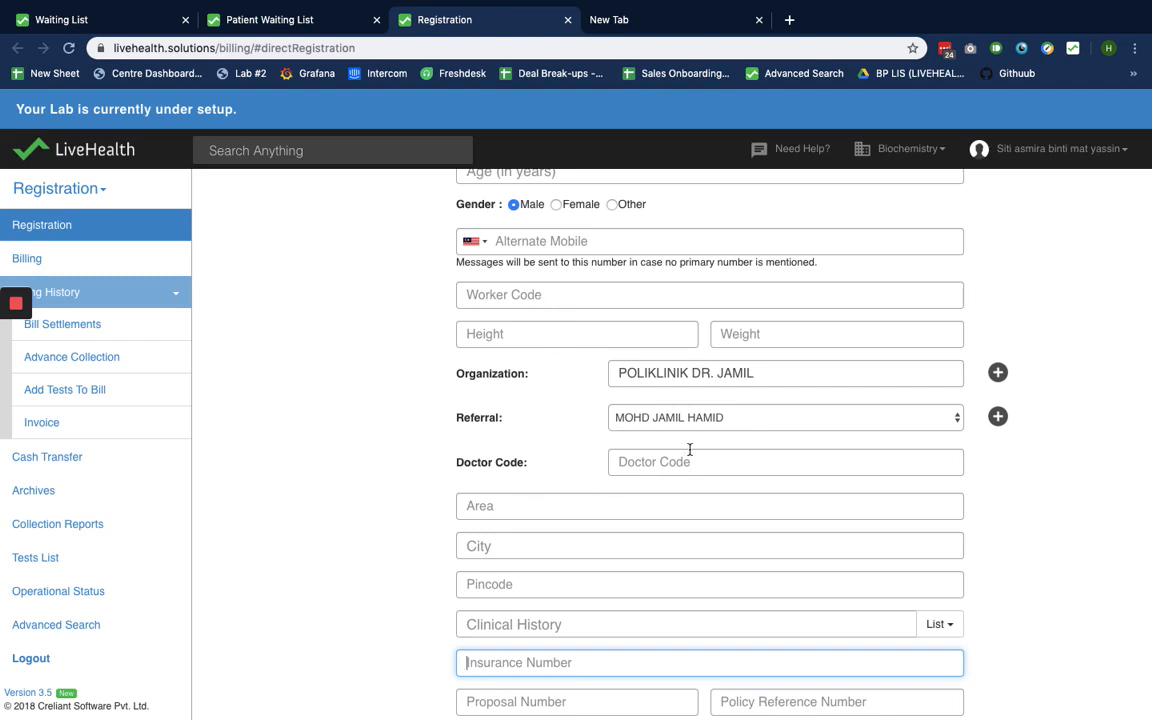
scroll(630, 543, down, 2)
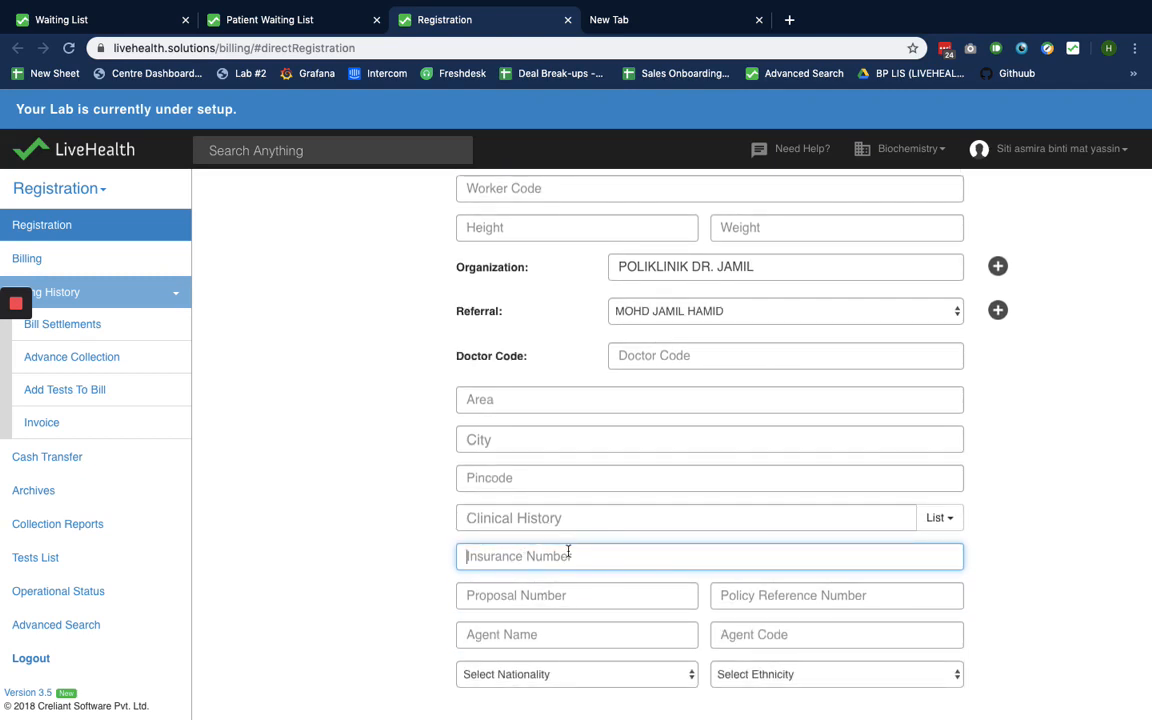
scroll(601, 600, down, 1)
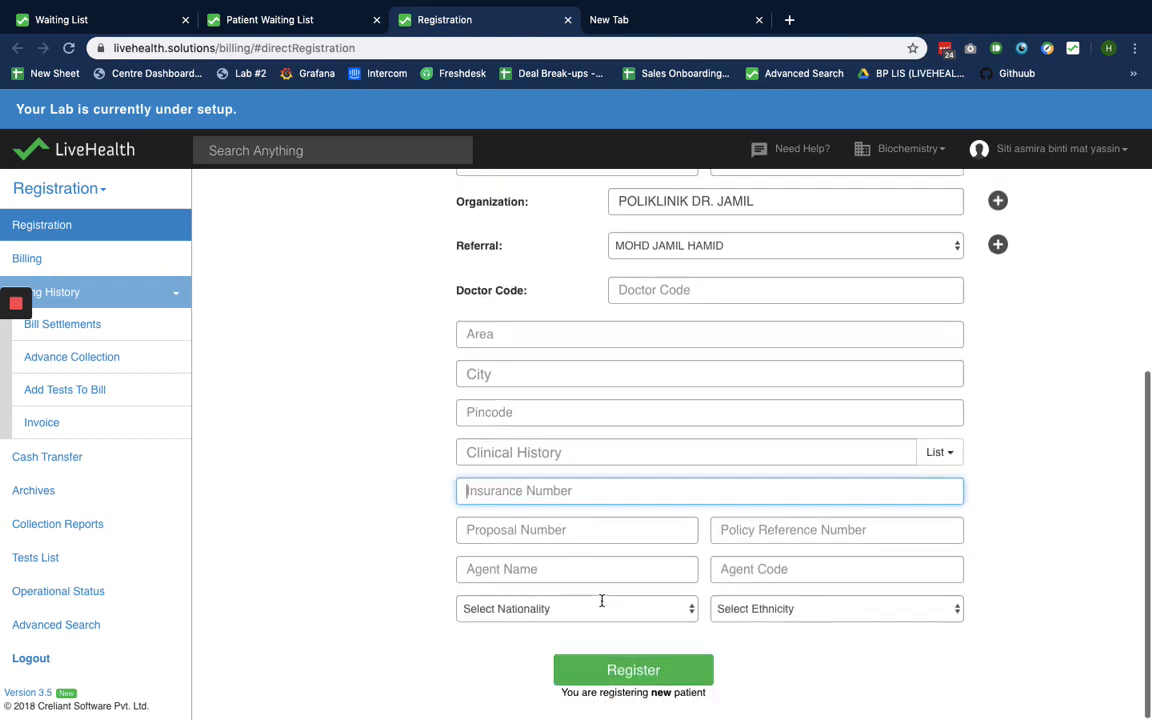
click(632, 670)
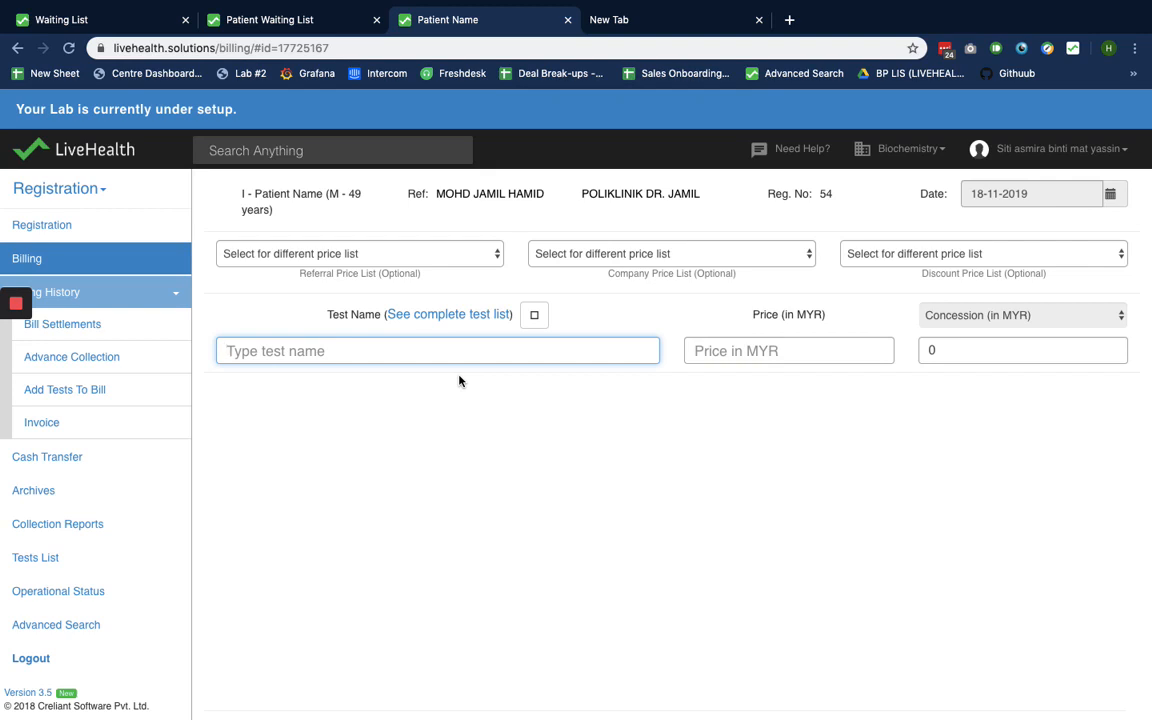
- Add the Full Blood Count profile priced at 14 MYR to the patient's bill
text(full)
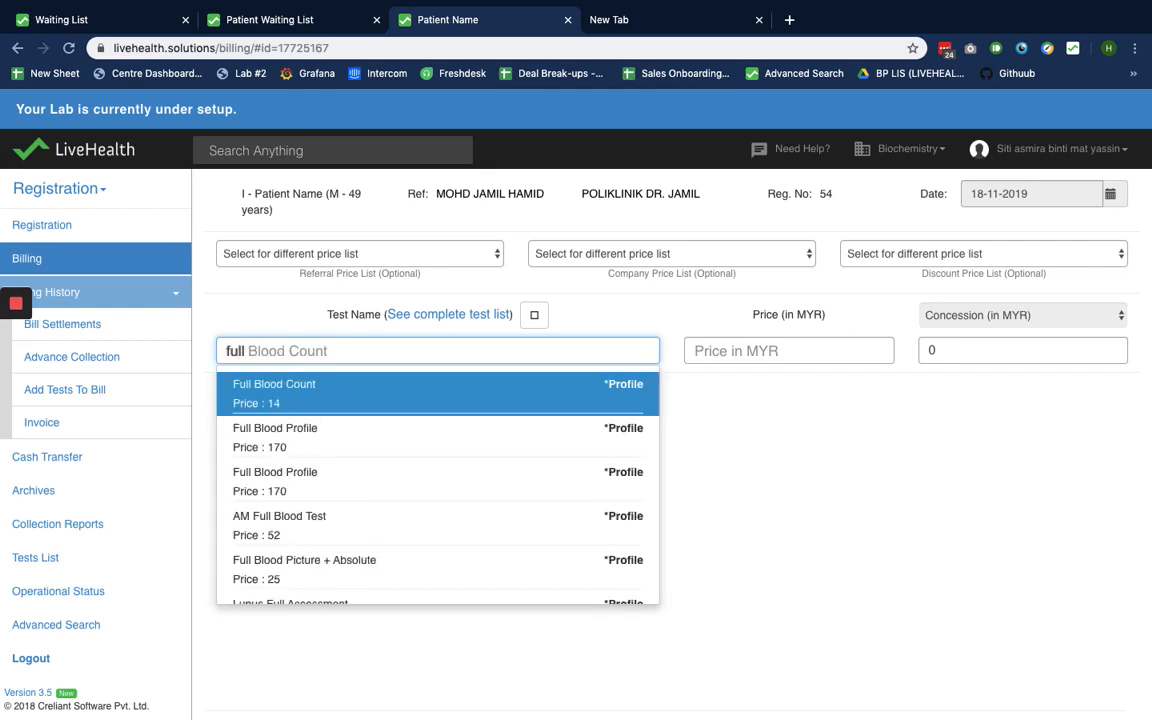
key(Return)
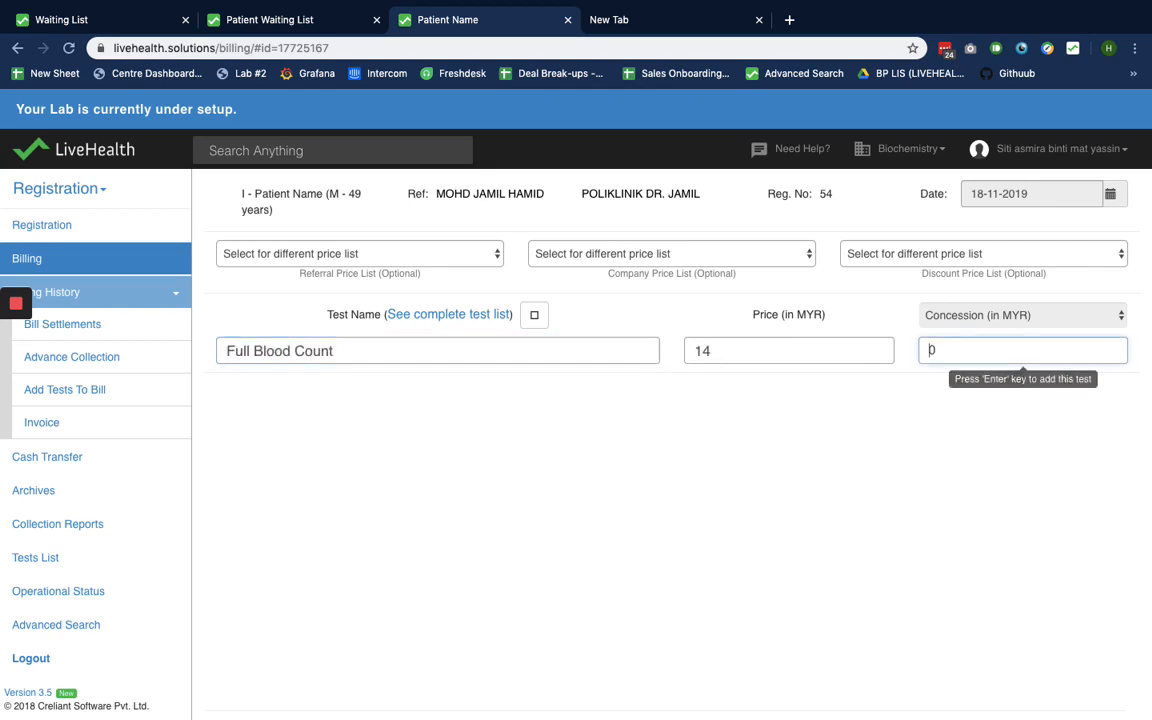
key(Return)
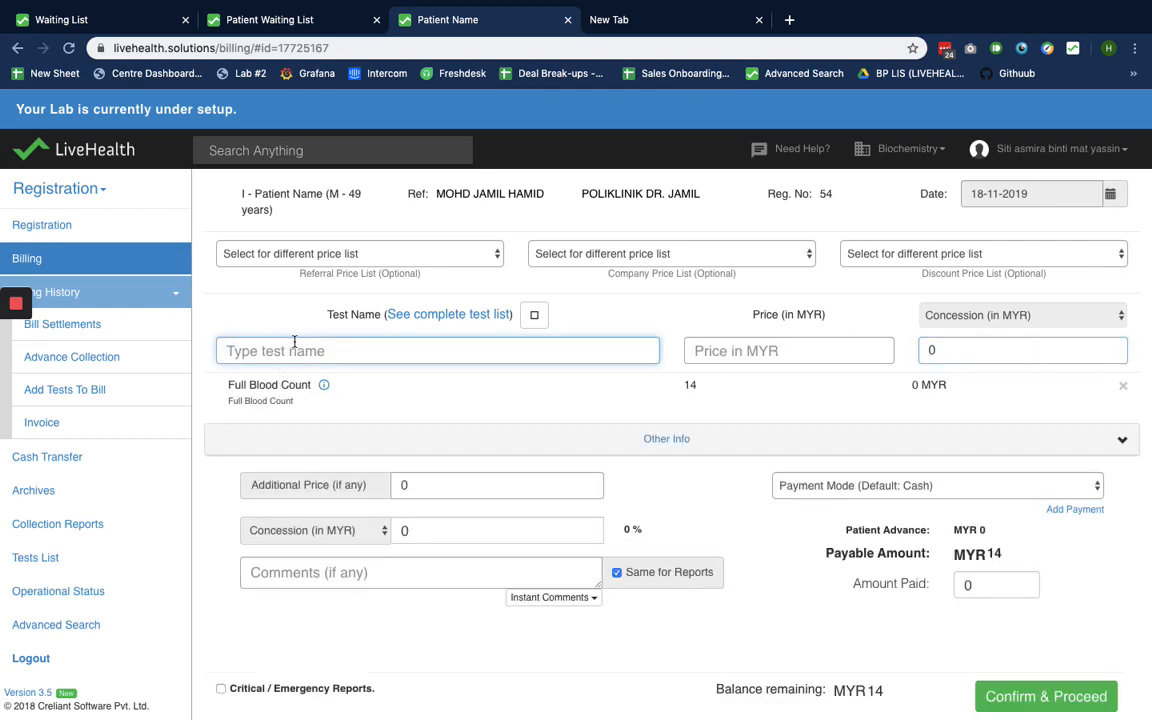
- Add the BP180 profile priced at 60 MYR to the bill, leaving the concession at 0, and confirm the bill
text(p)
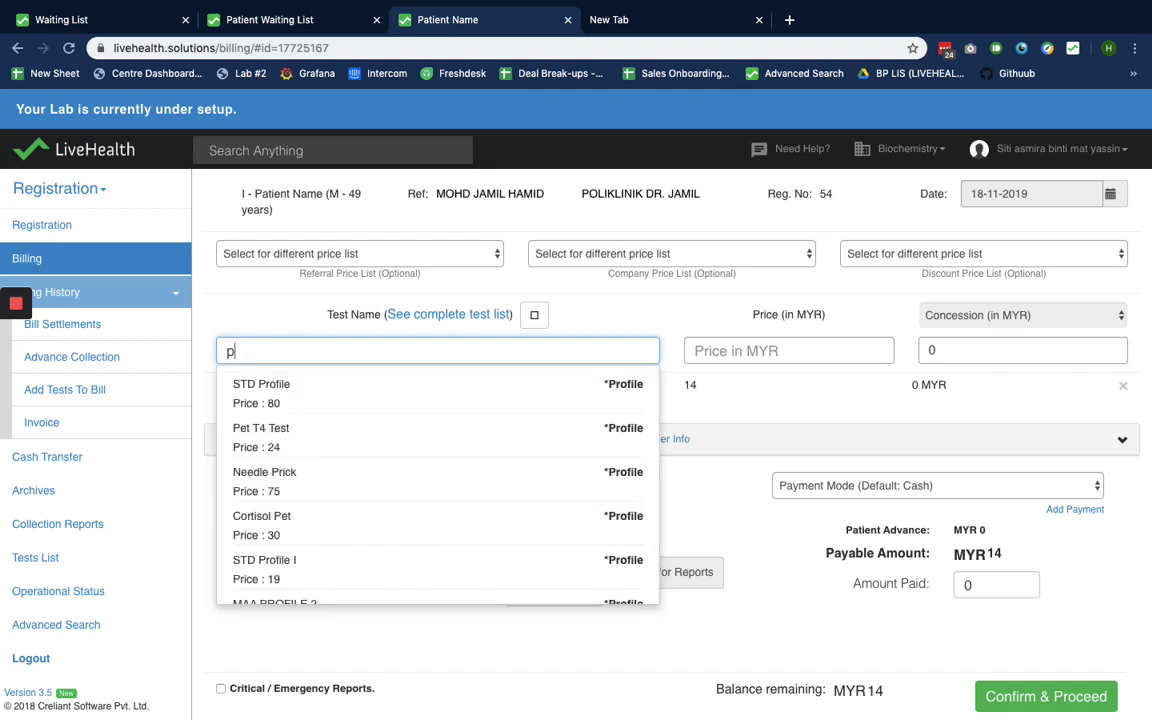
key(BackSpace)
text(bp)
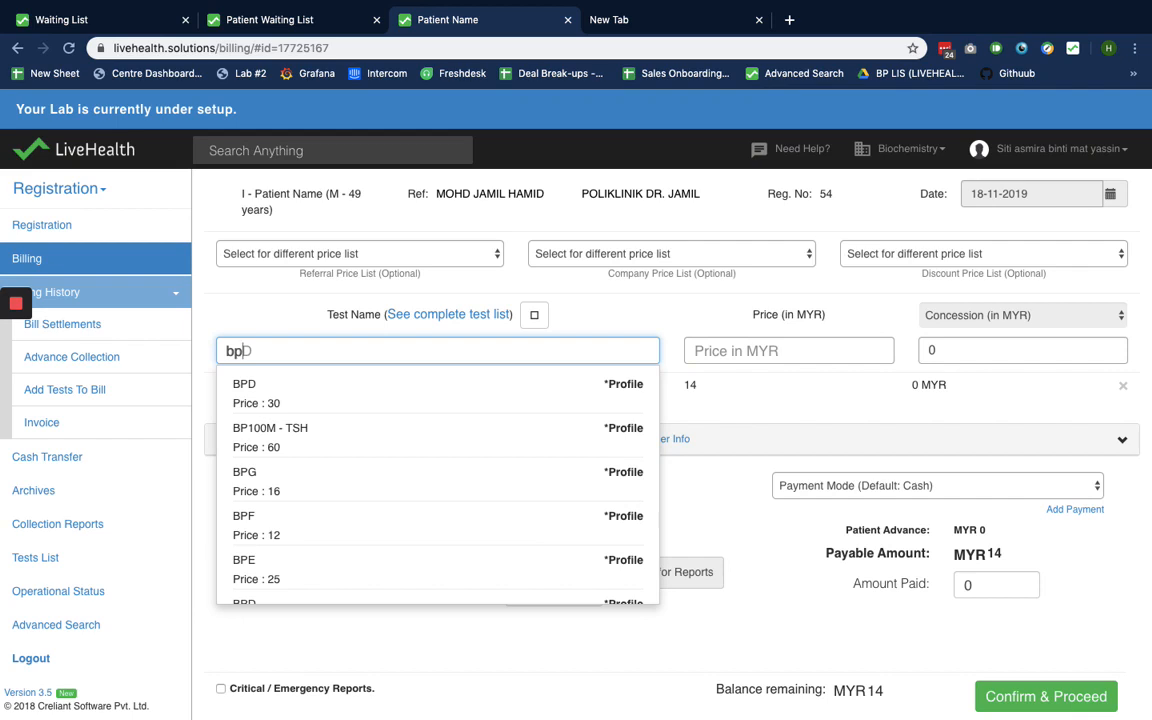
text(180)
key(Down)
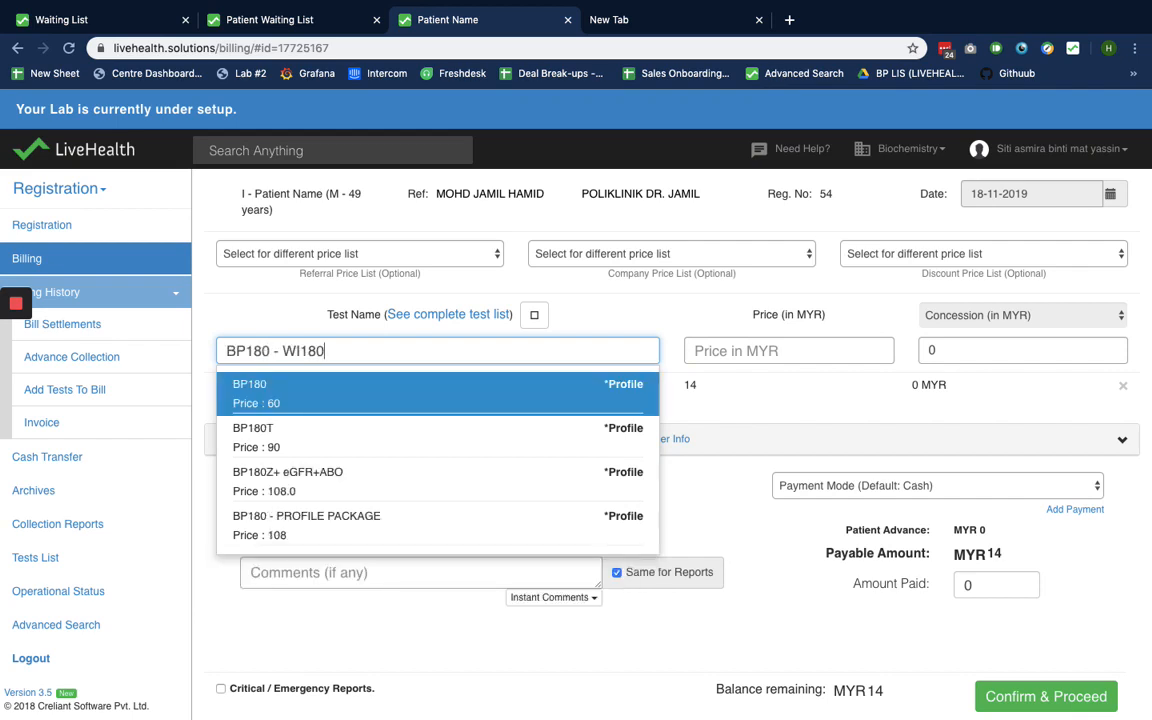
key(Return)
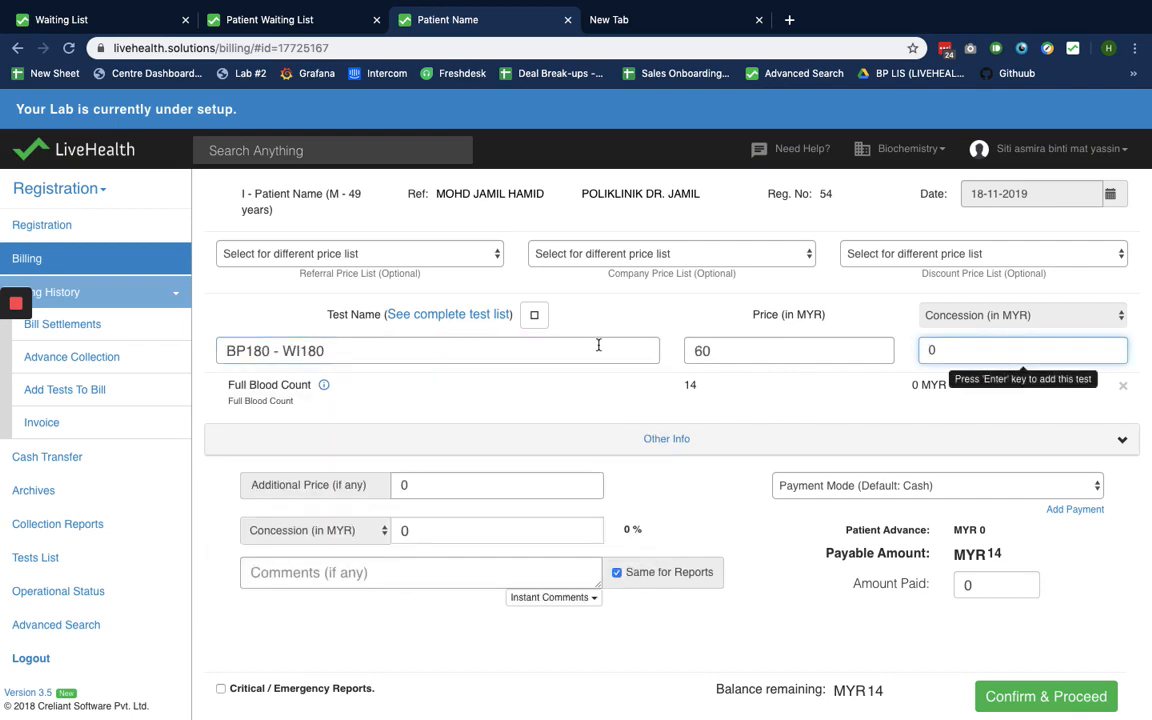
key(Return)
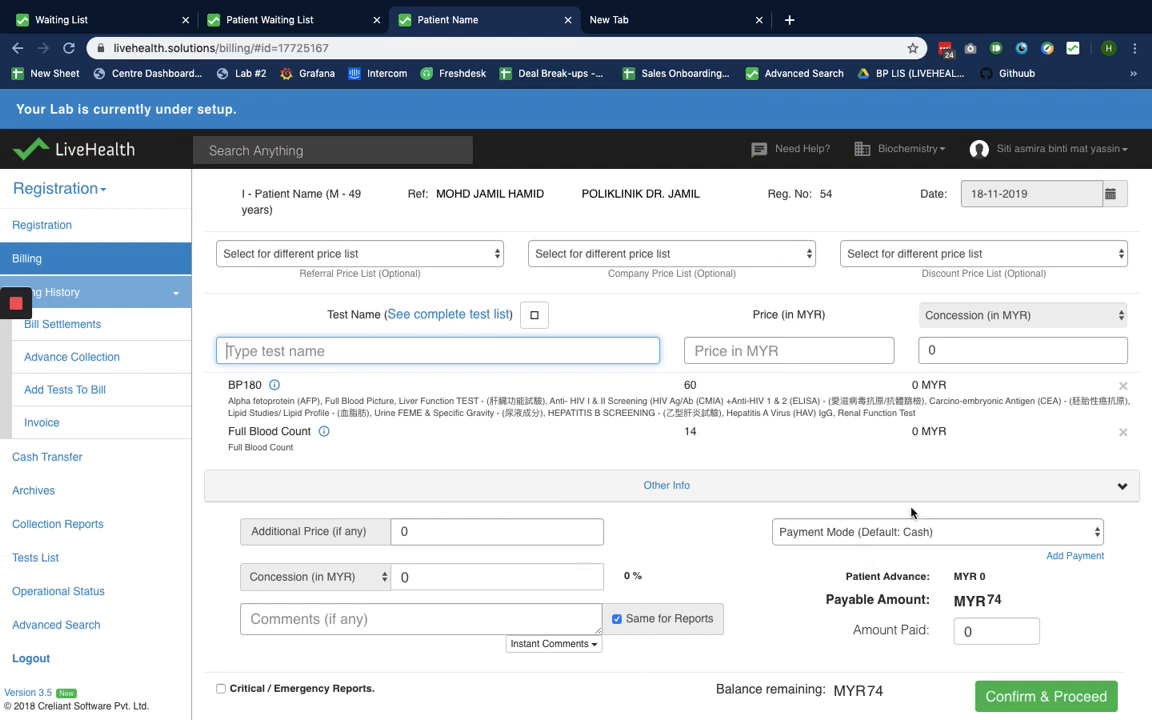
click(1035, 705)
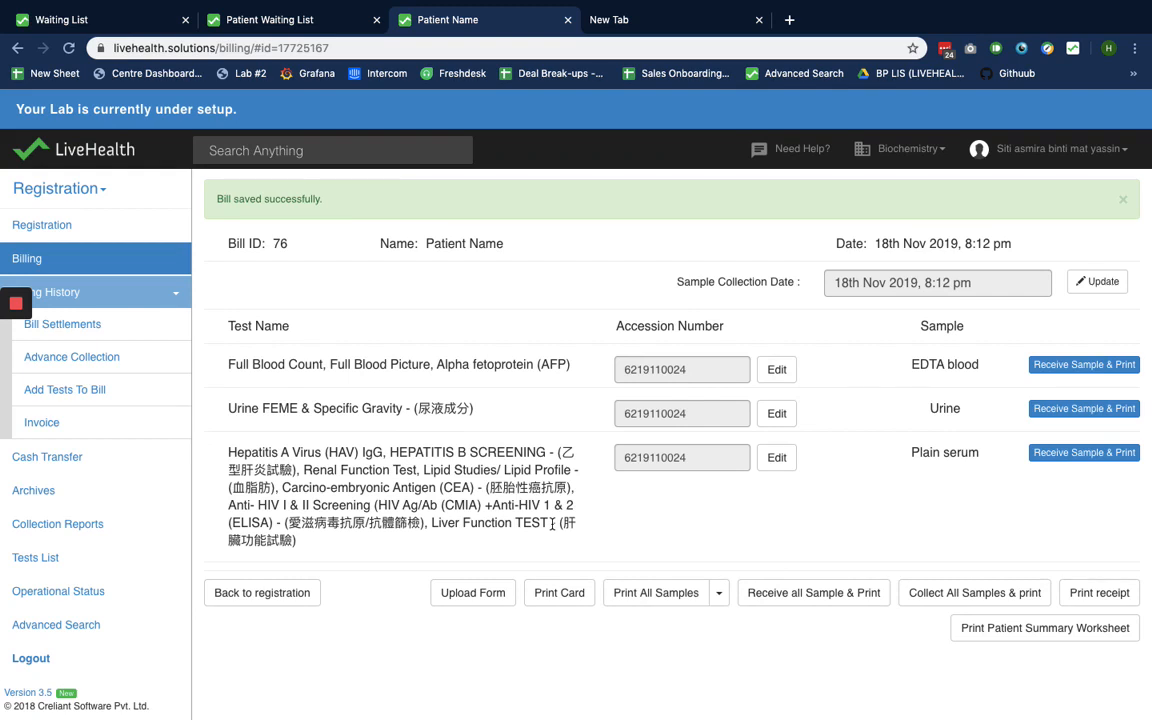
- Update the sample collection date to 17th Nov 2019, 11:00 am
click(996, 292)
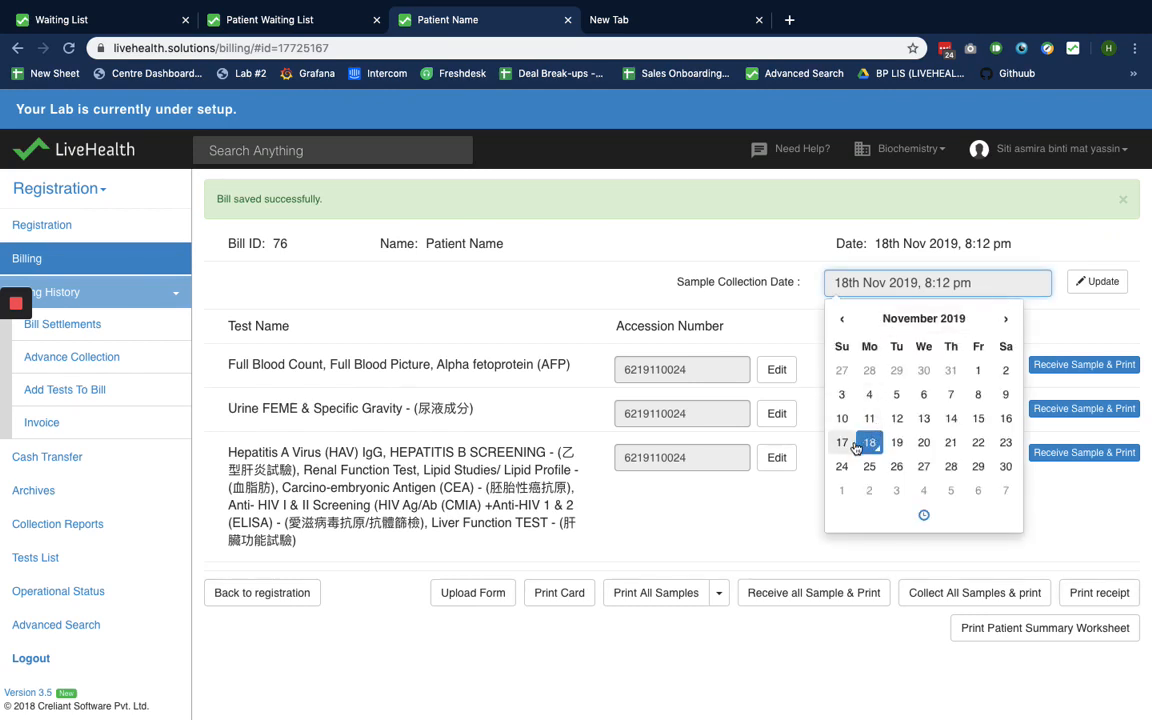
click(842, 443)
click(923, 515)
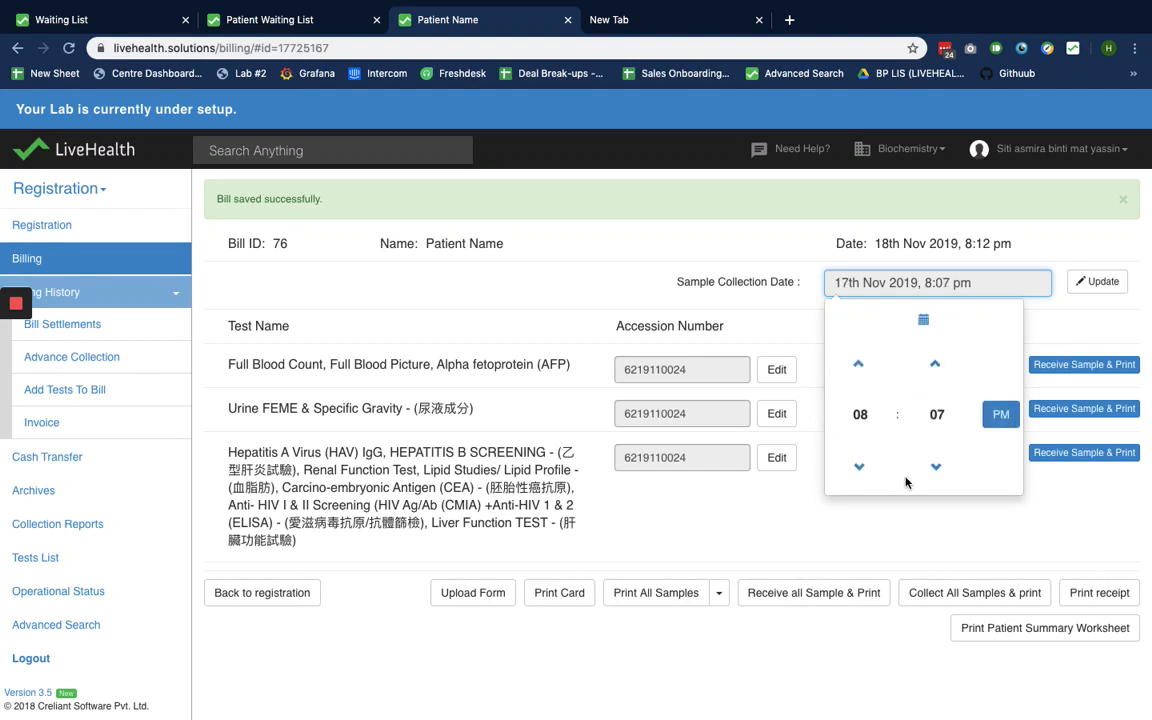
click(863, 366)
click(863, 362)
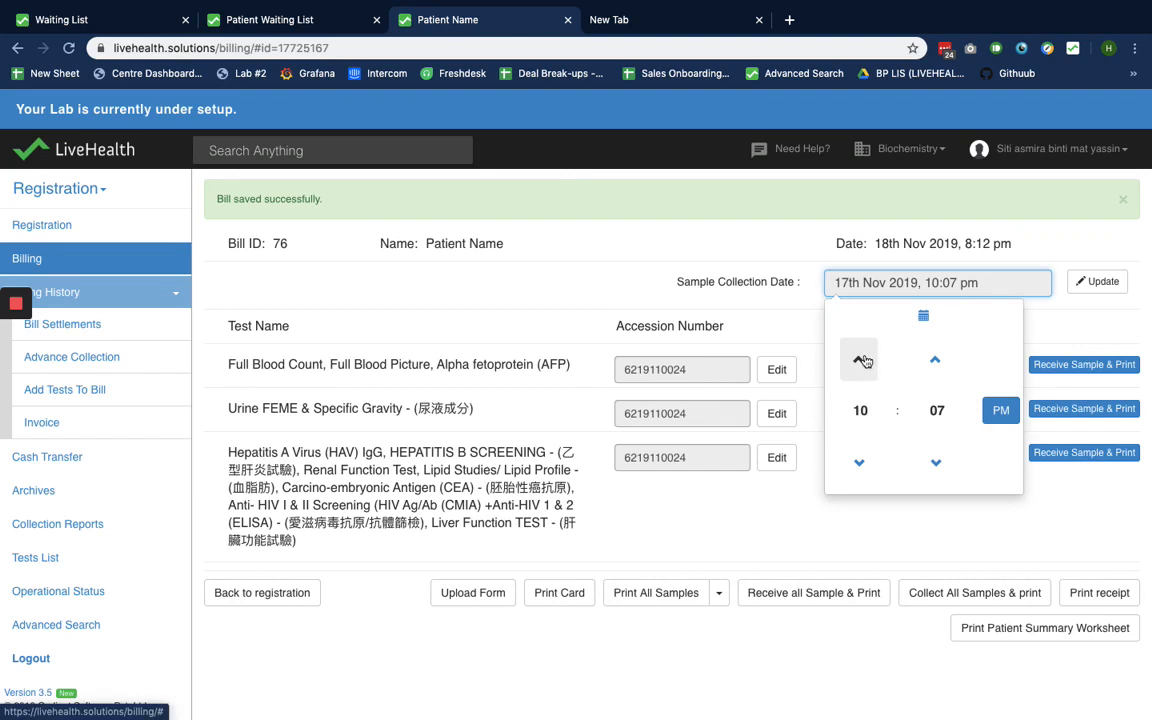
click(863, 361)
click(1000, 410)
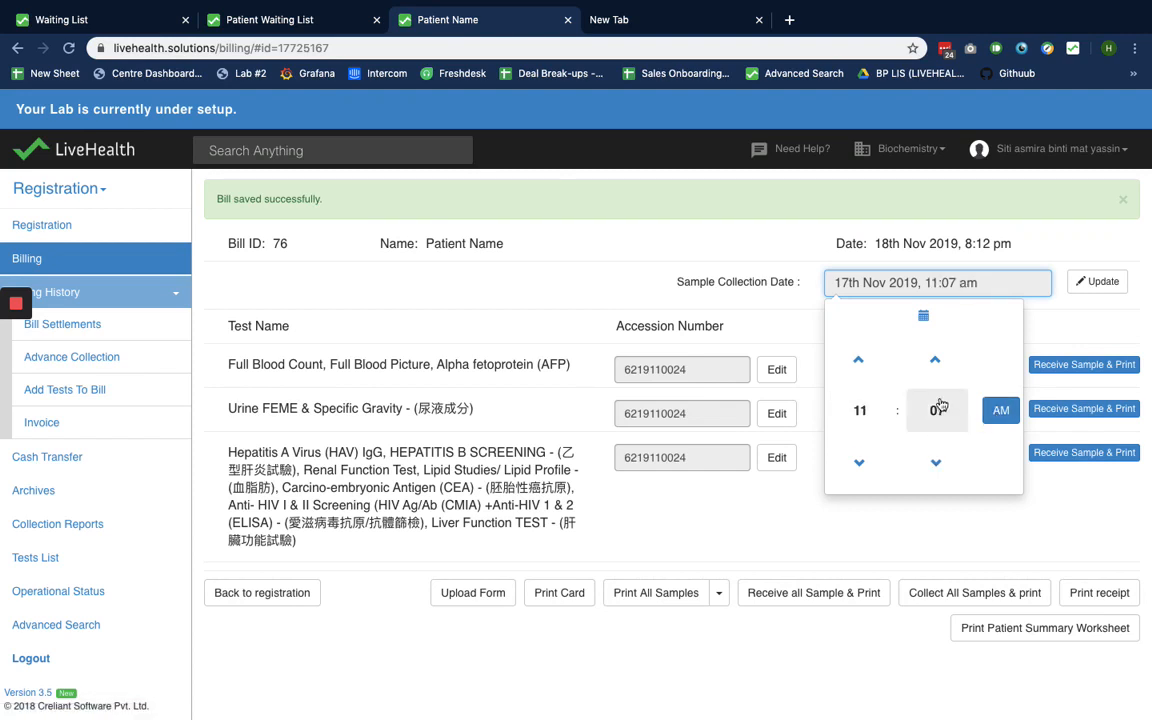
click(935, 410)
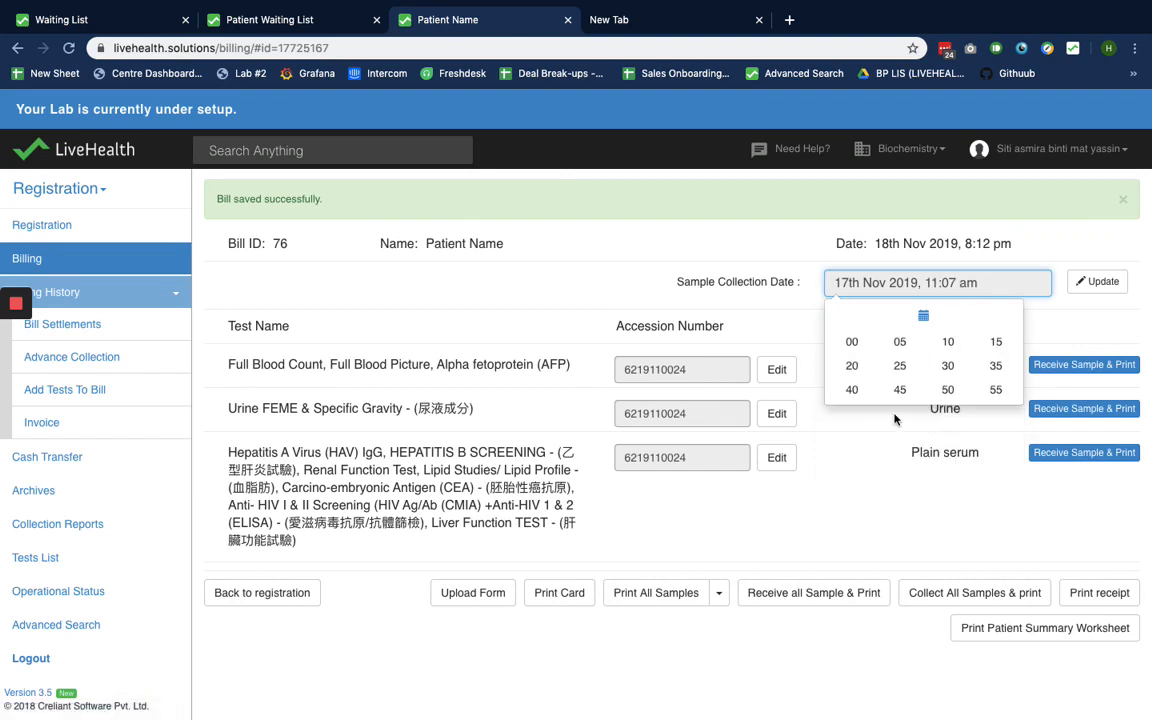
click(852, 343)
click(1097, 281)
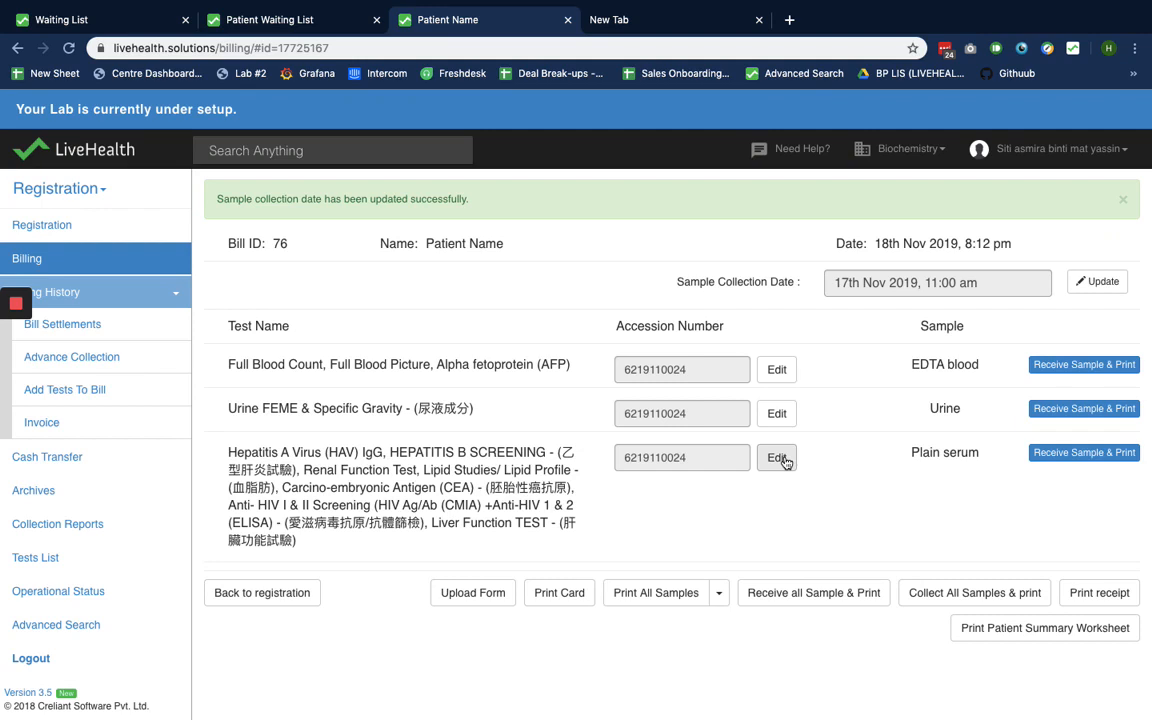
- Open the EDTA blood sample's accession number for editing, and receive and print all samples on the bill
click(777, 378)
double_click(666, 379)
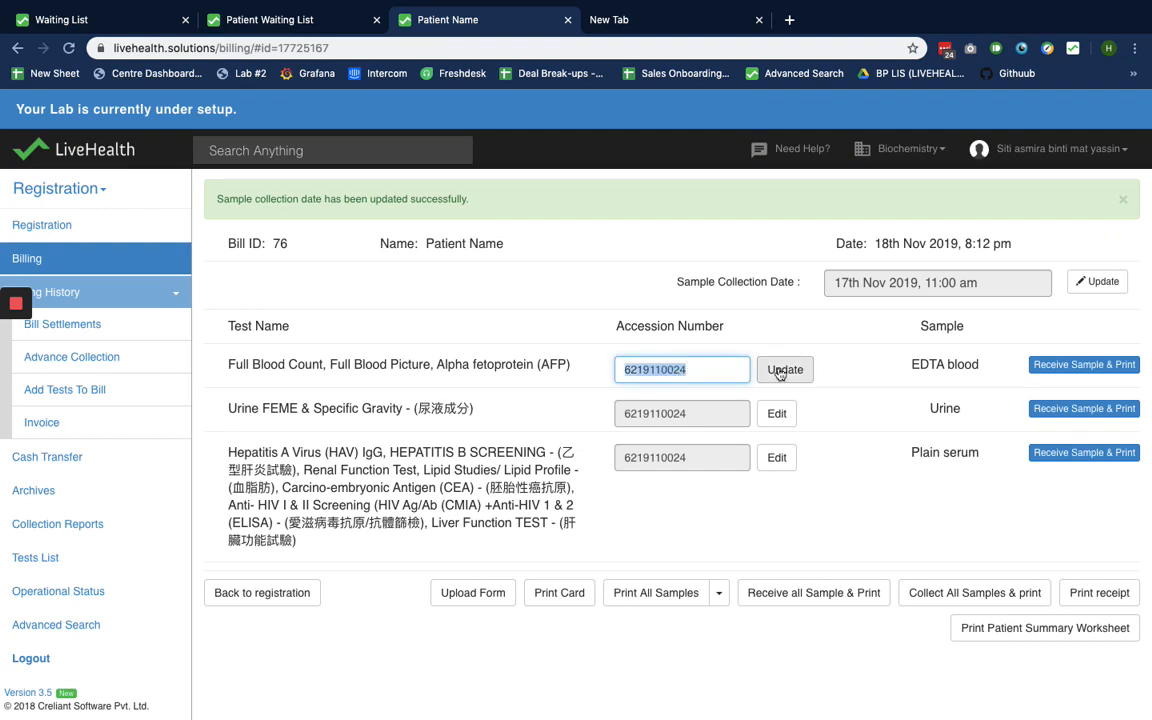
click(695, 370)
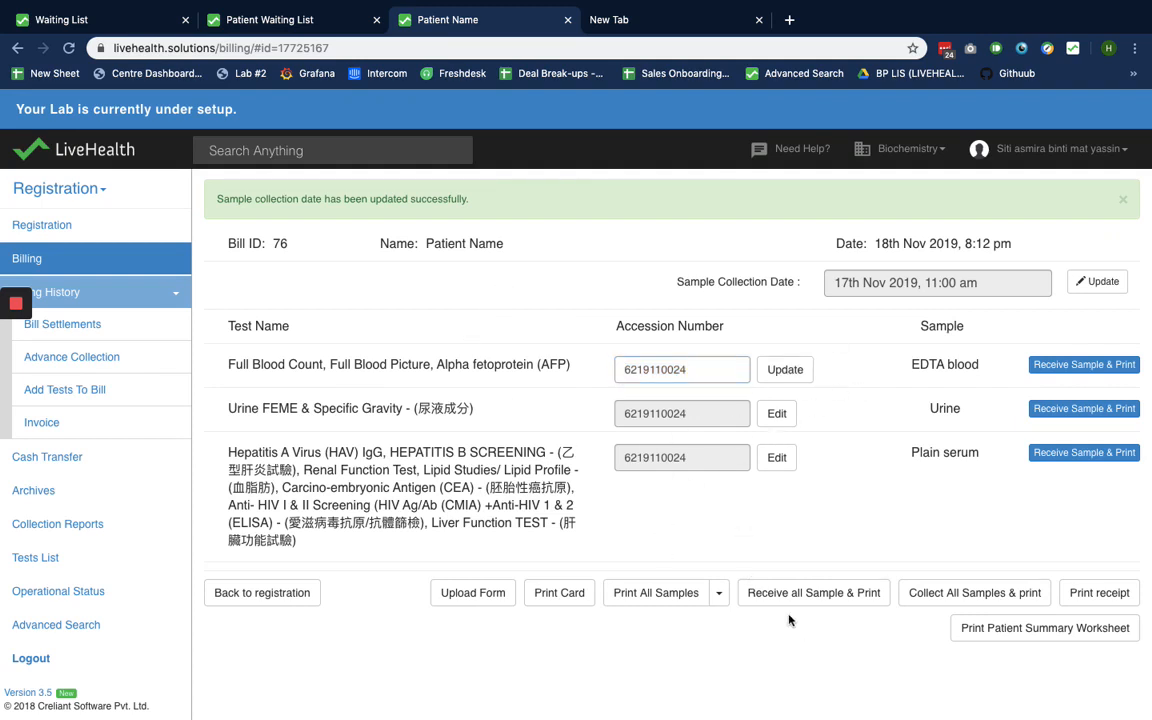
click(805, 593)
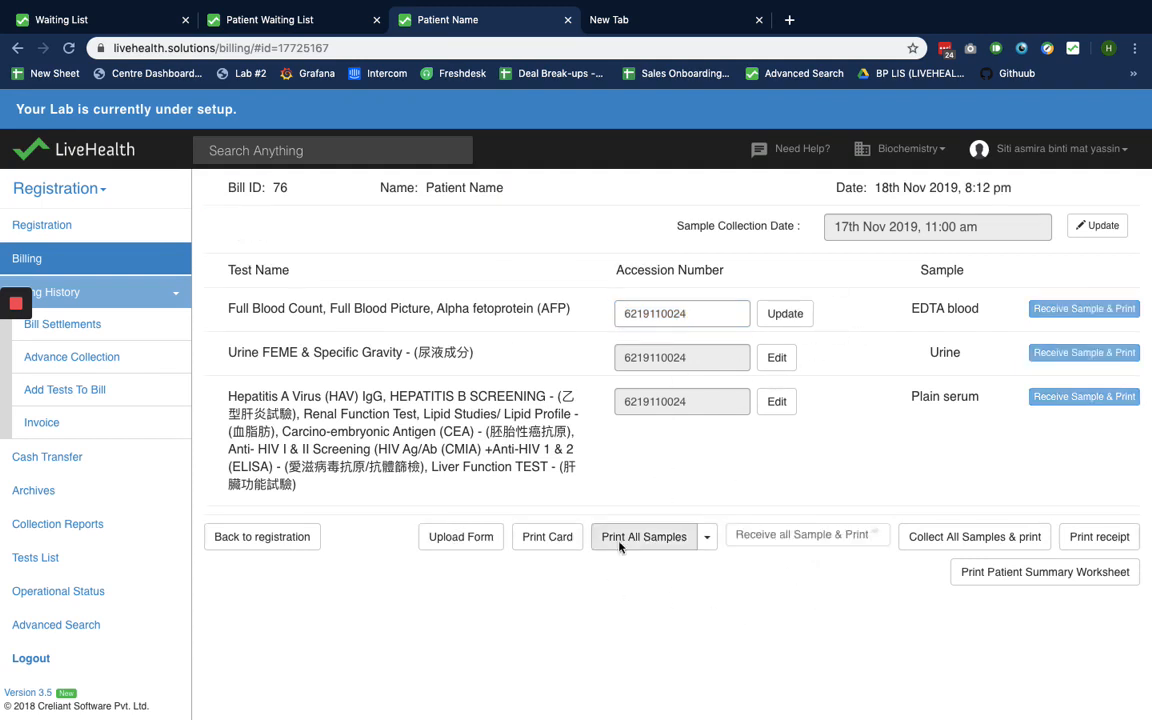
- Switch to the Accession module and view the list of accessed samples
click(113, 208)
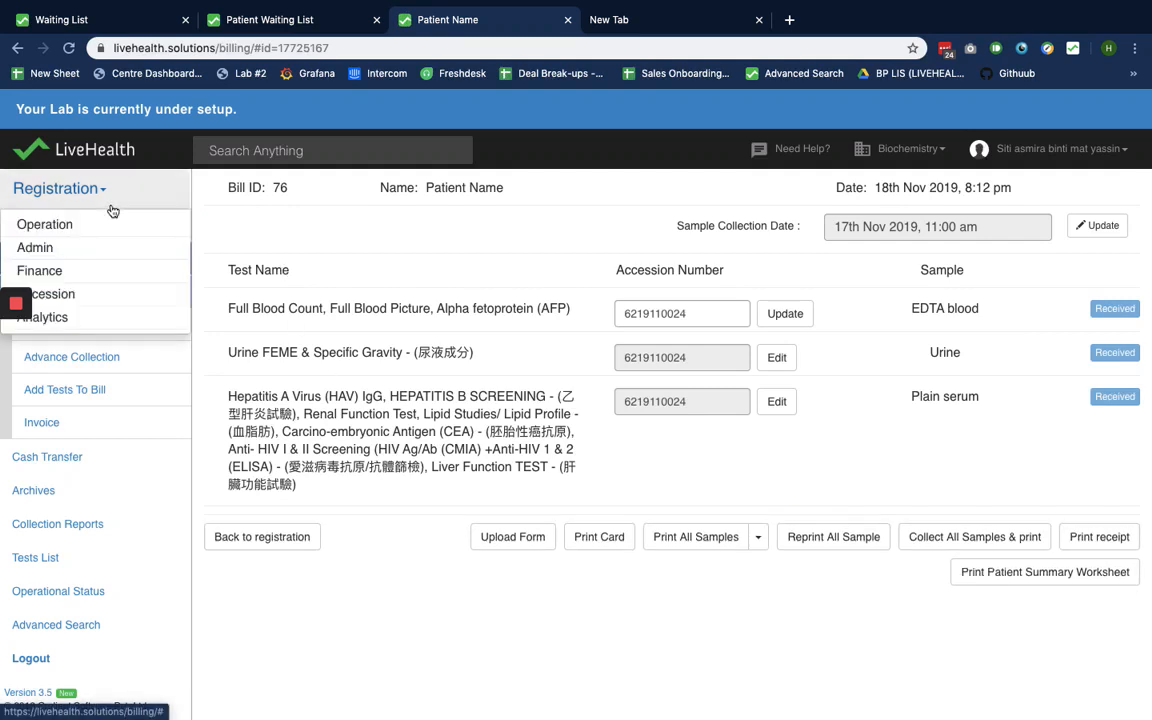
click(49, 226)
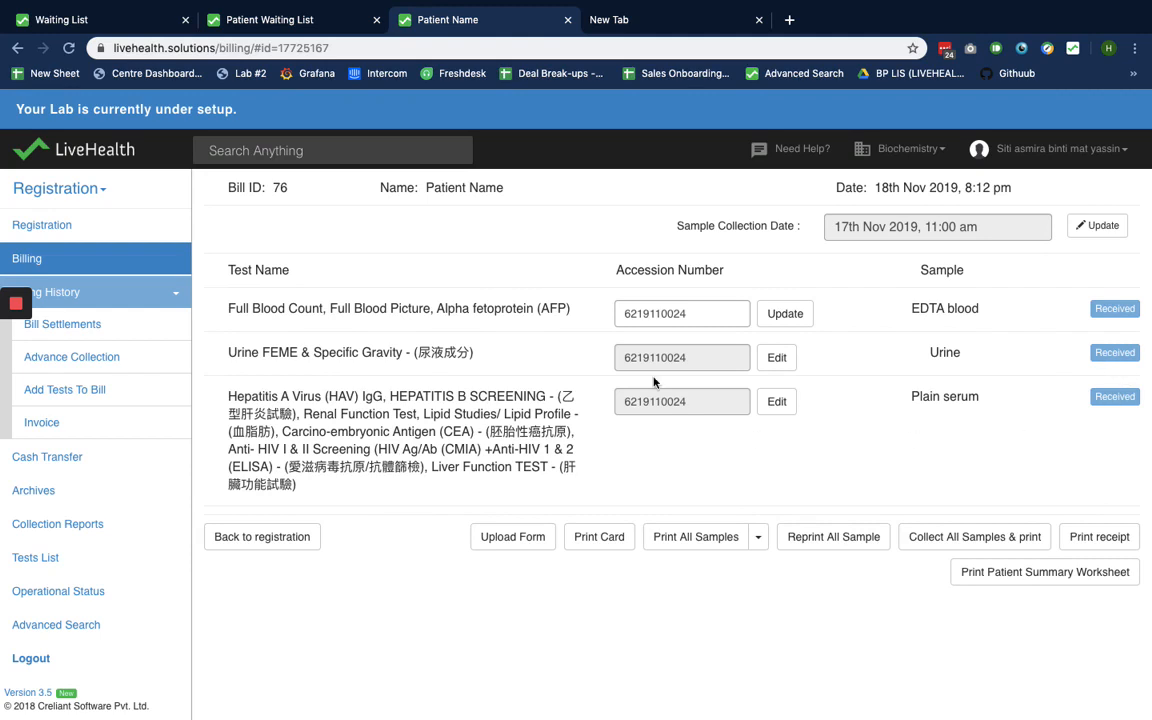
click(134, 178)
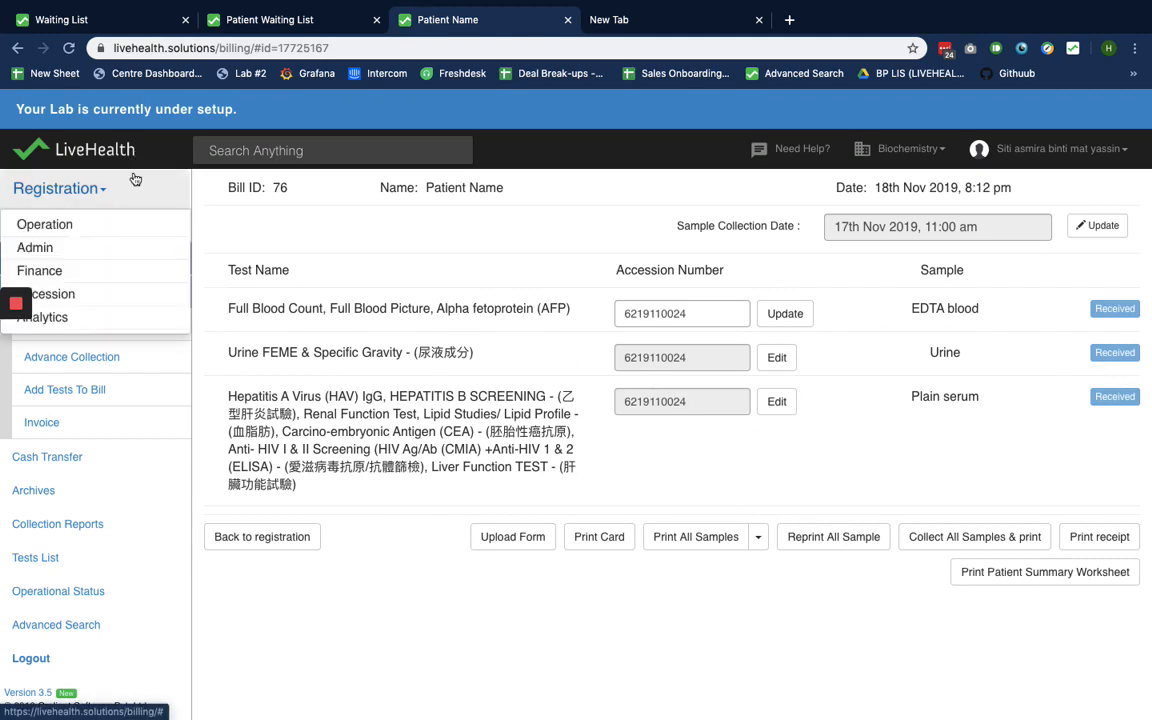
click(101, 300)
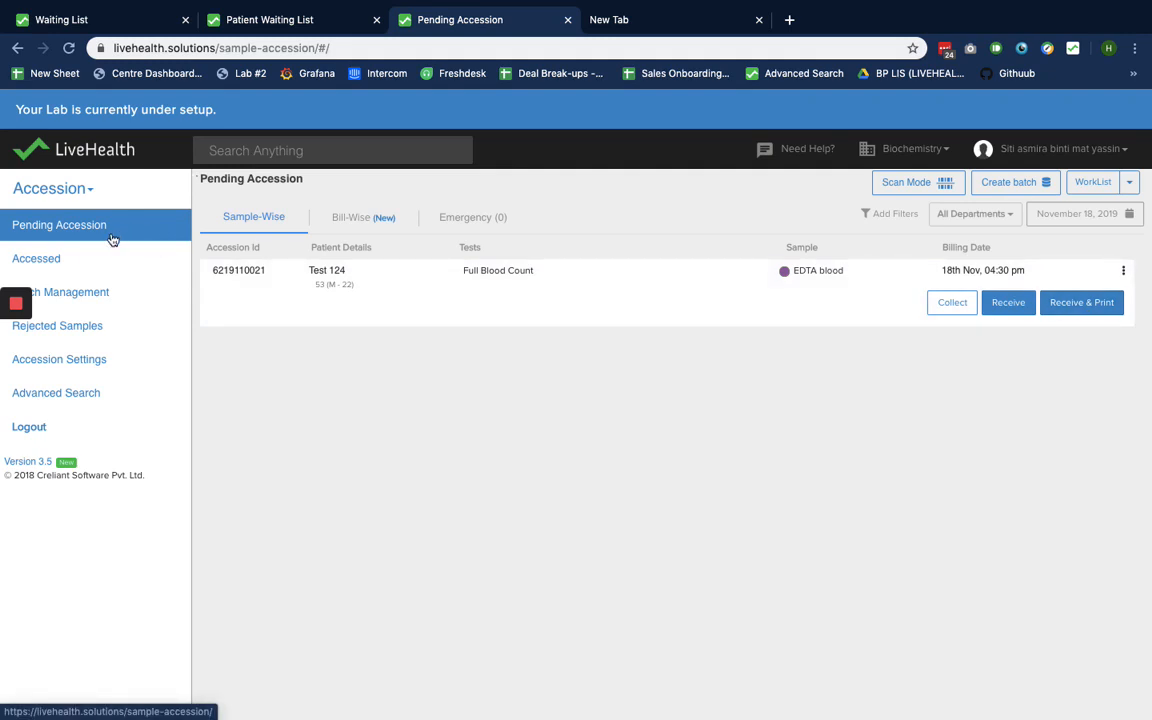
click(90, 188)
click(75, 272)
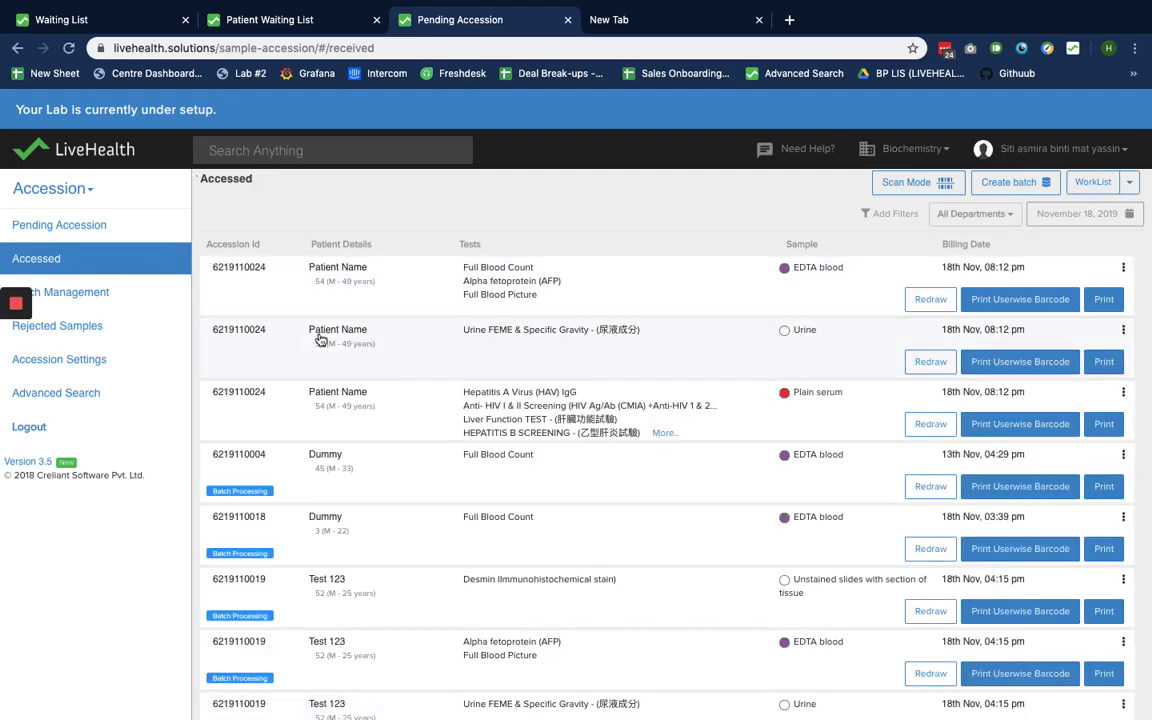
- Return to the Registration module and open the Add Tests To Bill page
click(52, 188)
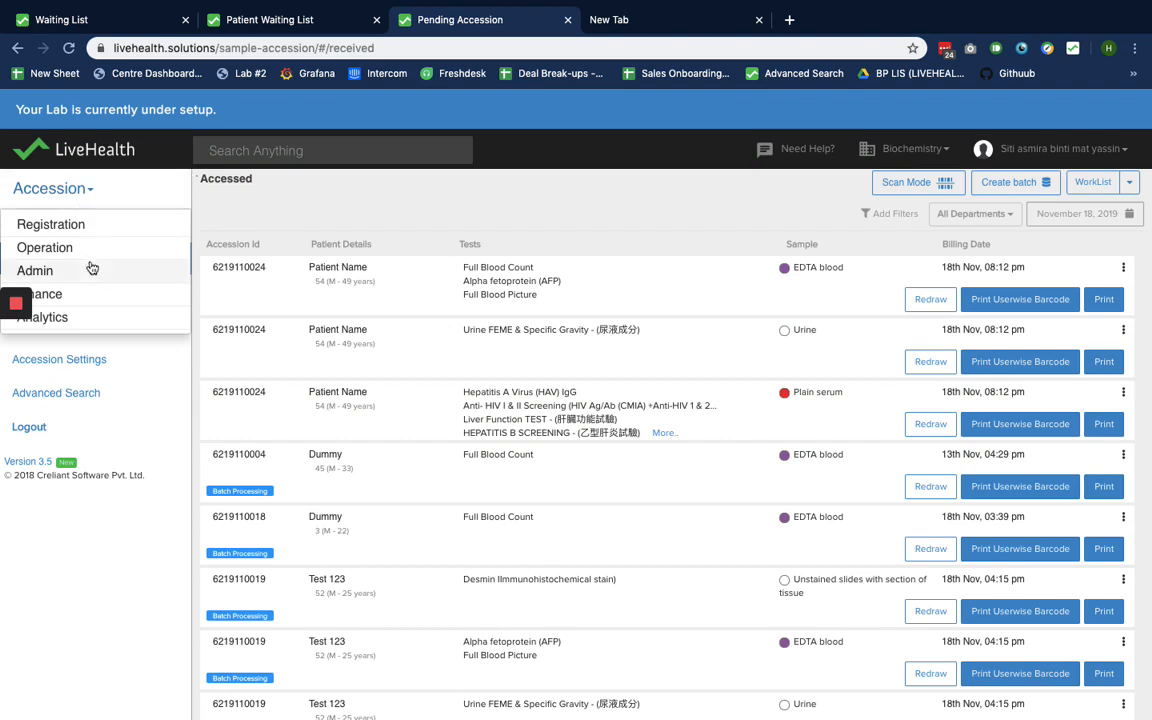
click(257, 218)
click(50, 188)
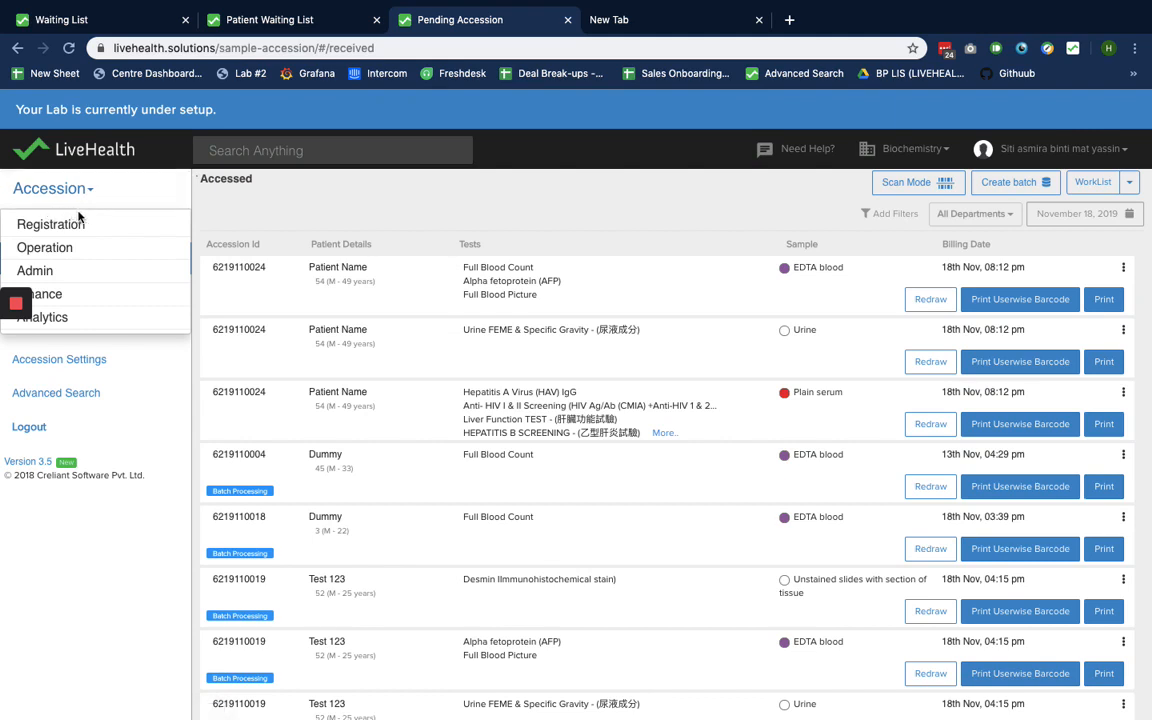
click(82, 234)
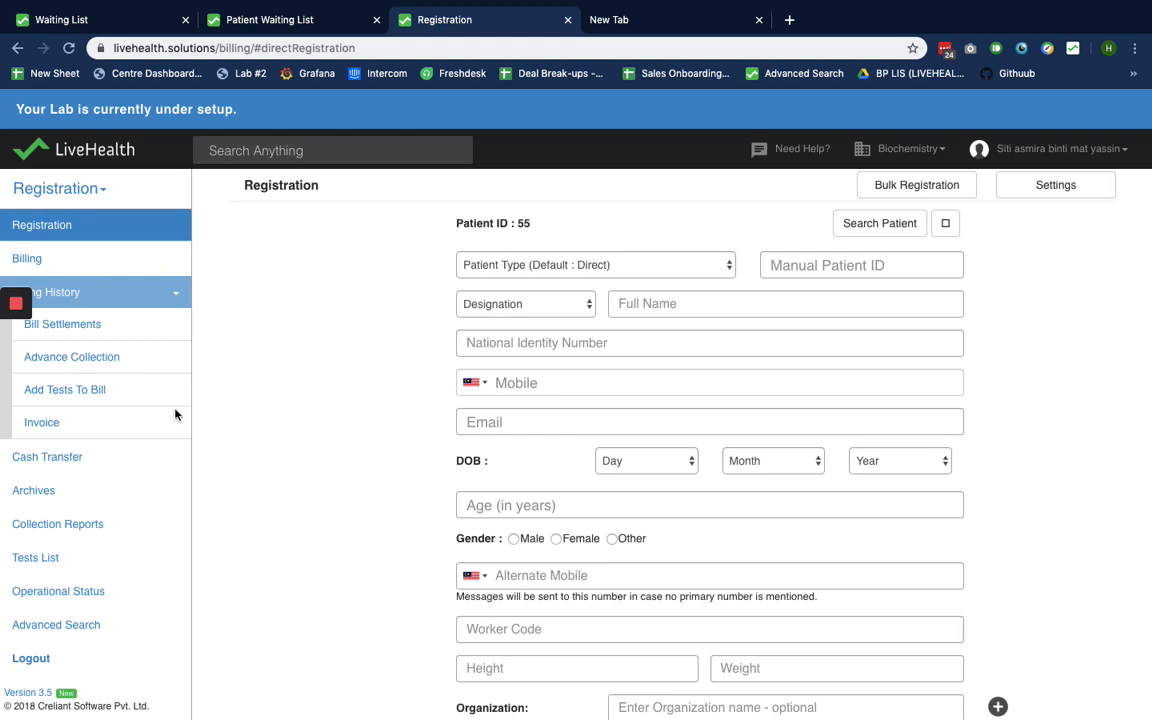
click(110, 396)
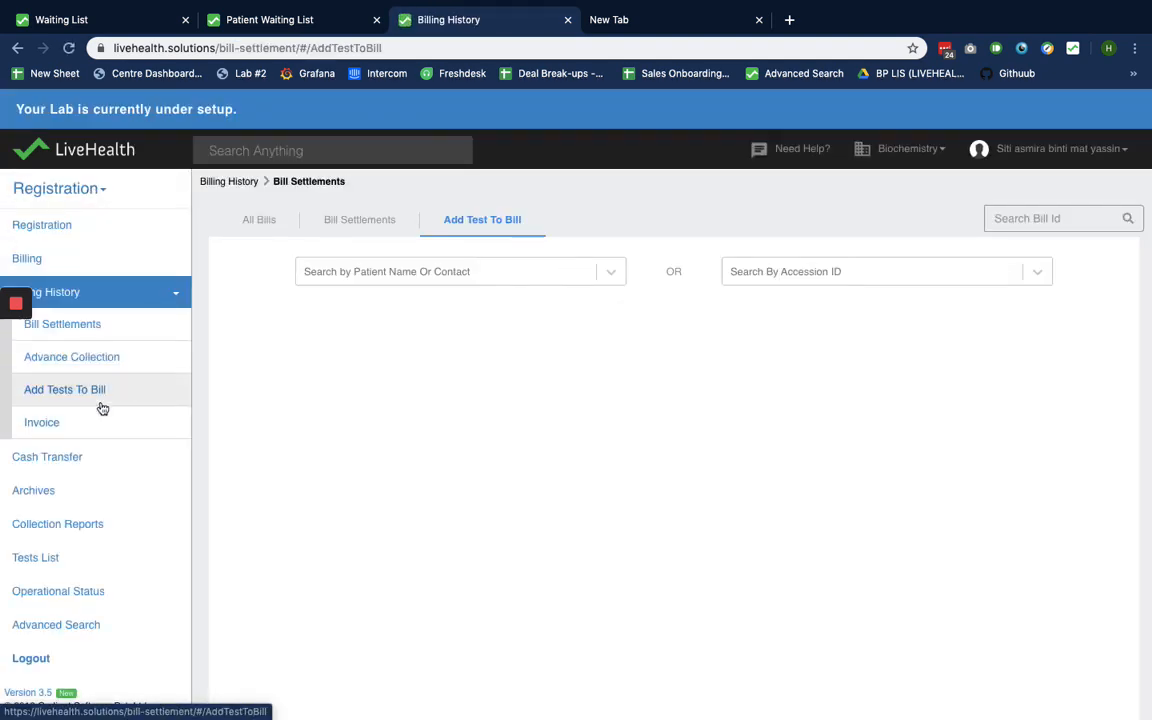
- Search the patients for "test" and select Test 124 to list that patient's bill
click(404, 272)
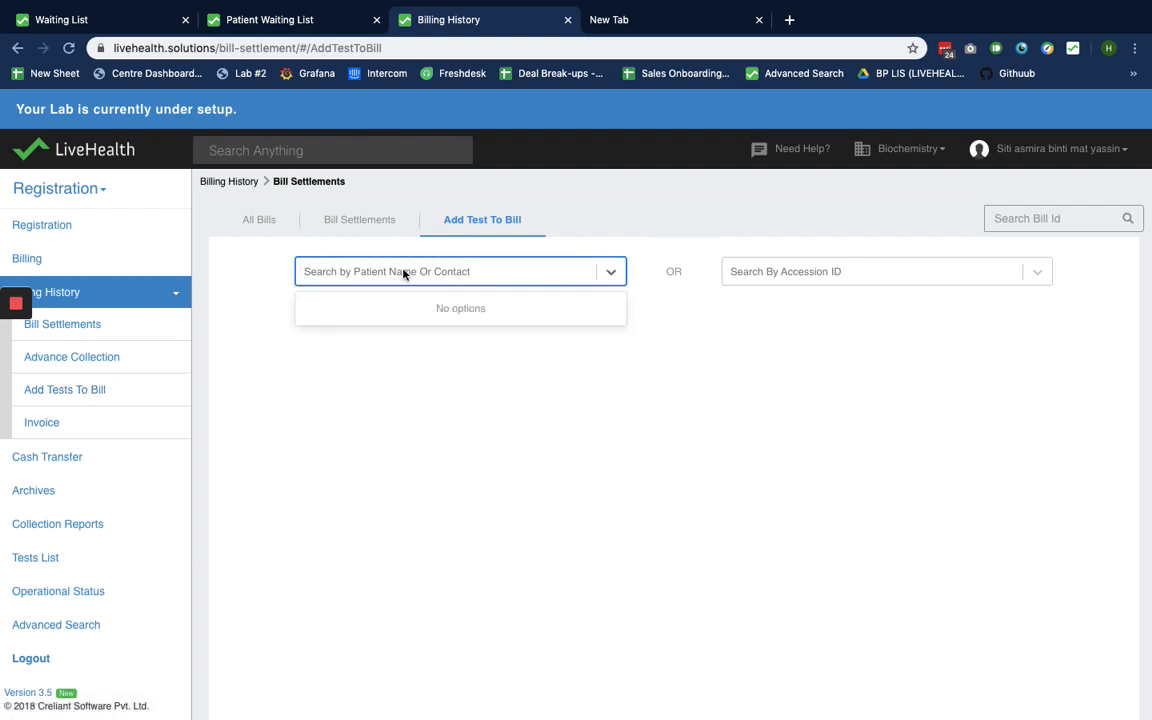
text(t)
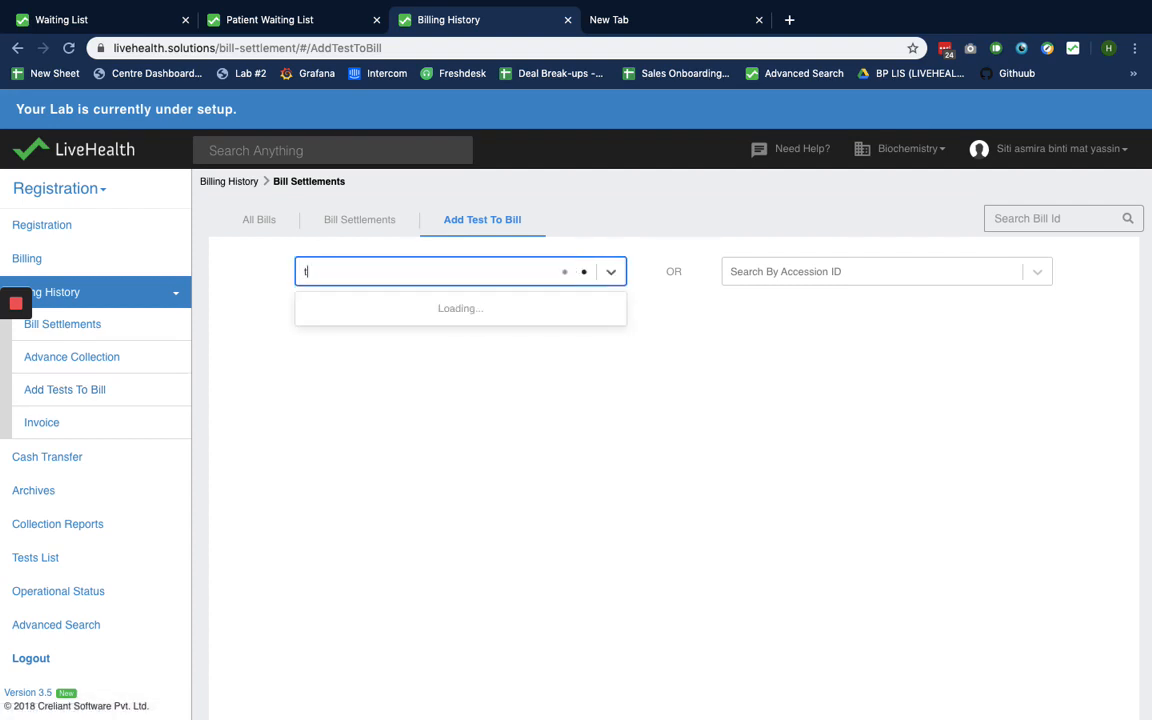
text(est)
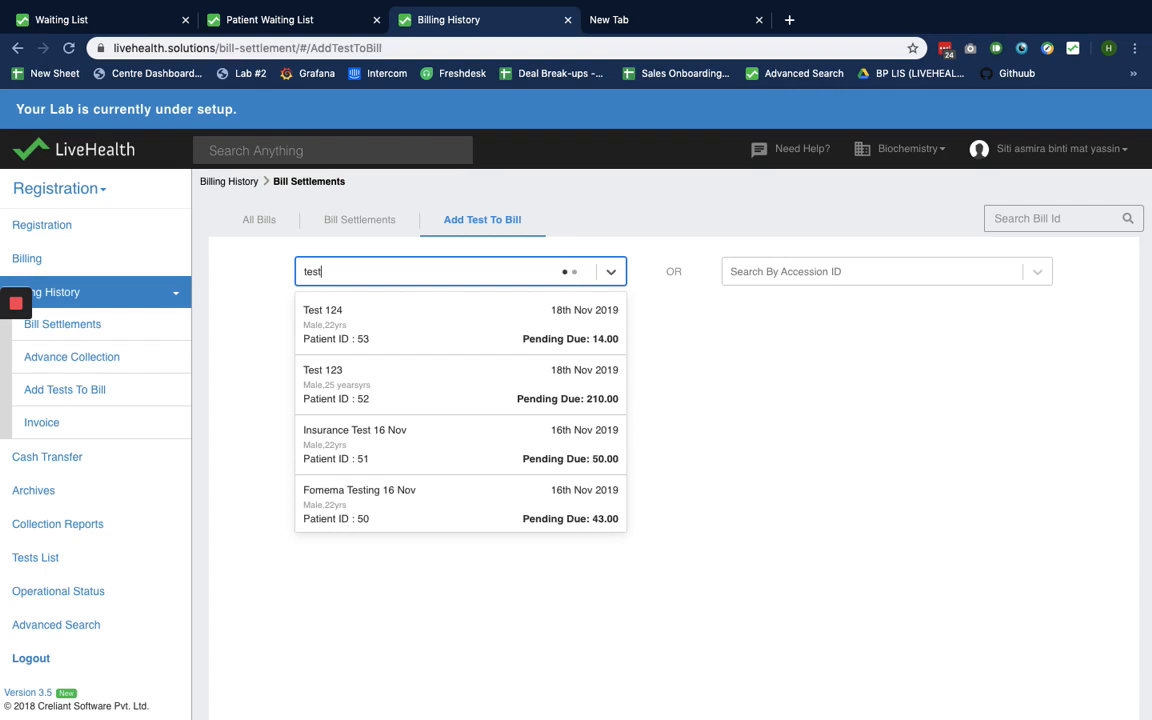
click(417, 319)
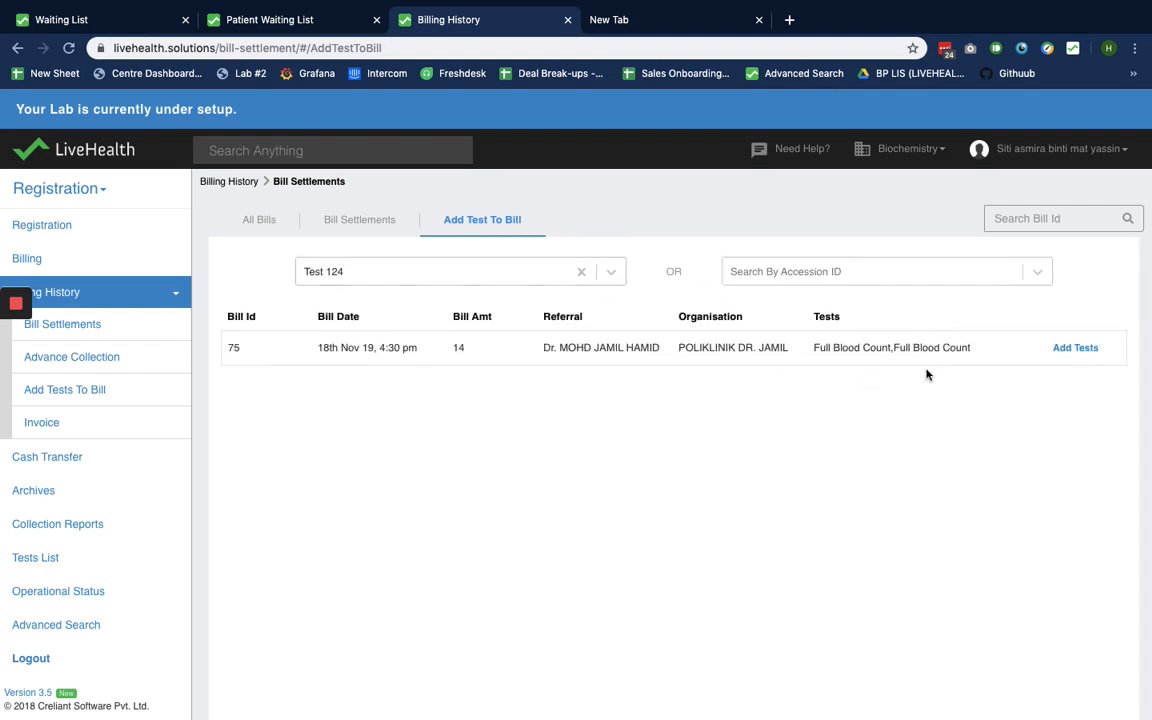
- Start adding tests to the patient's bill and choose Urine FEME & Specific Gravity as the test, searching for "feme"
click(1067, 356)
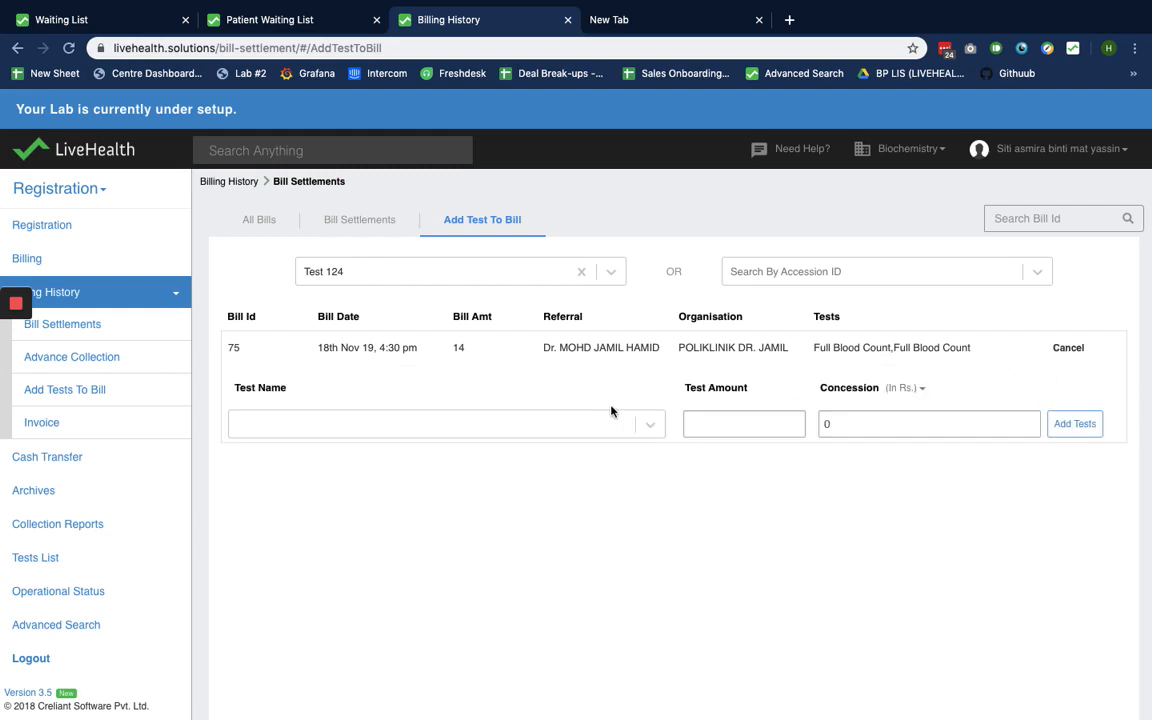
click(463, 433)
text(te)
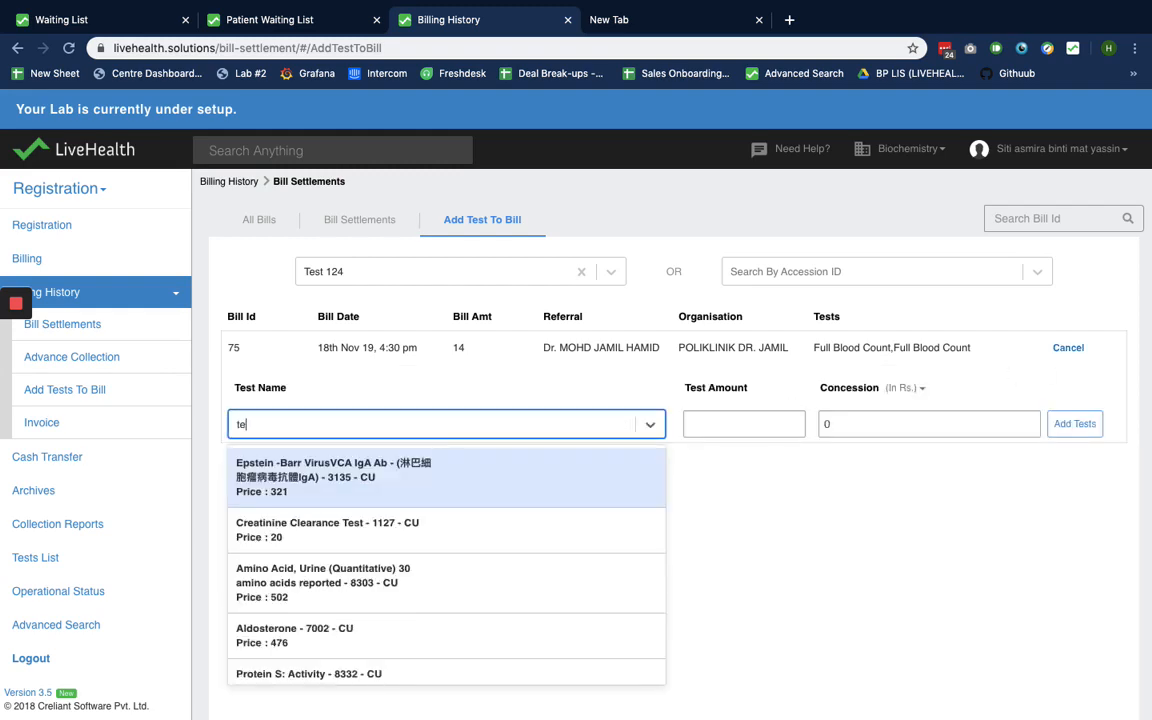
key(Down)
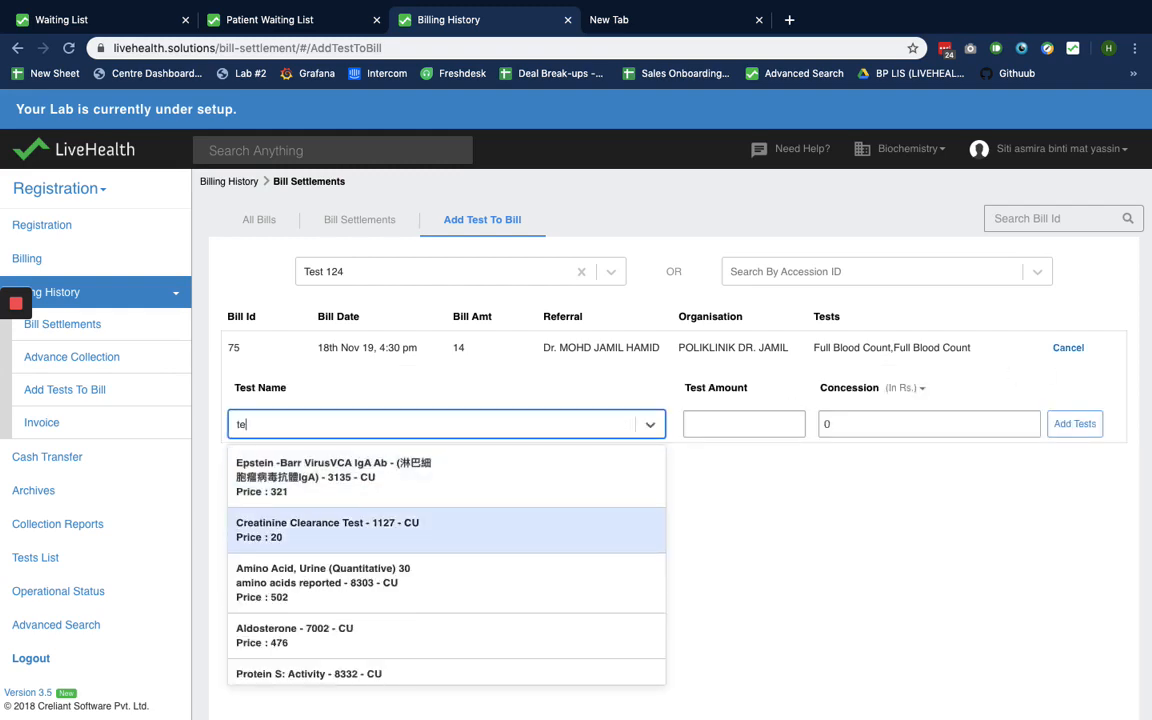
key(BackSpace)
key(BackSpace)
text(uri)
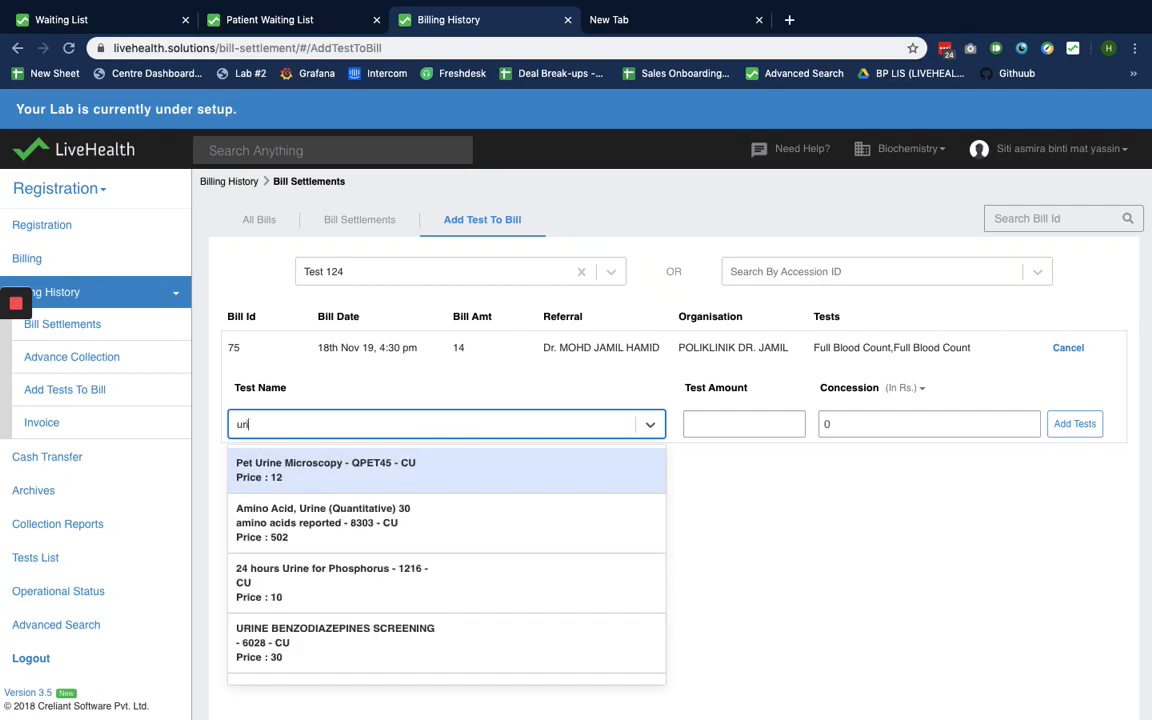
key(BackSpace)
text(fe)
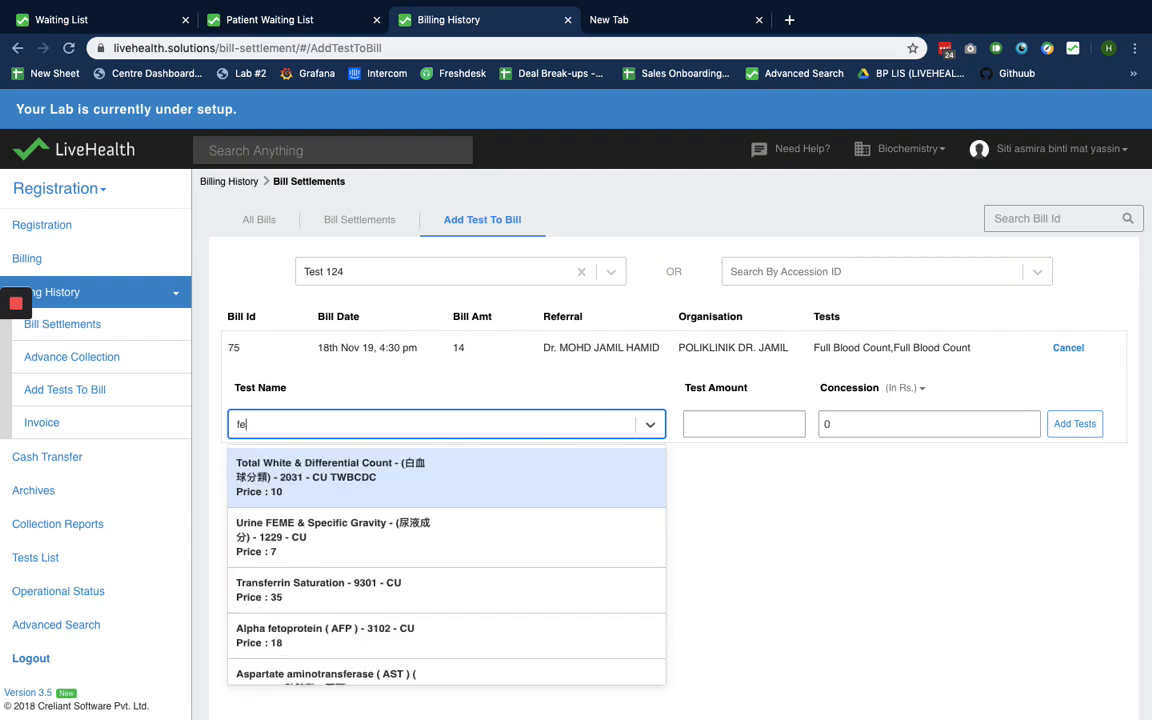
text(me)
key(Return)
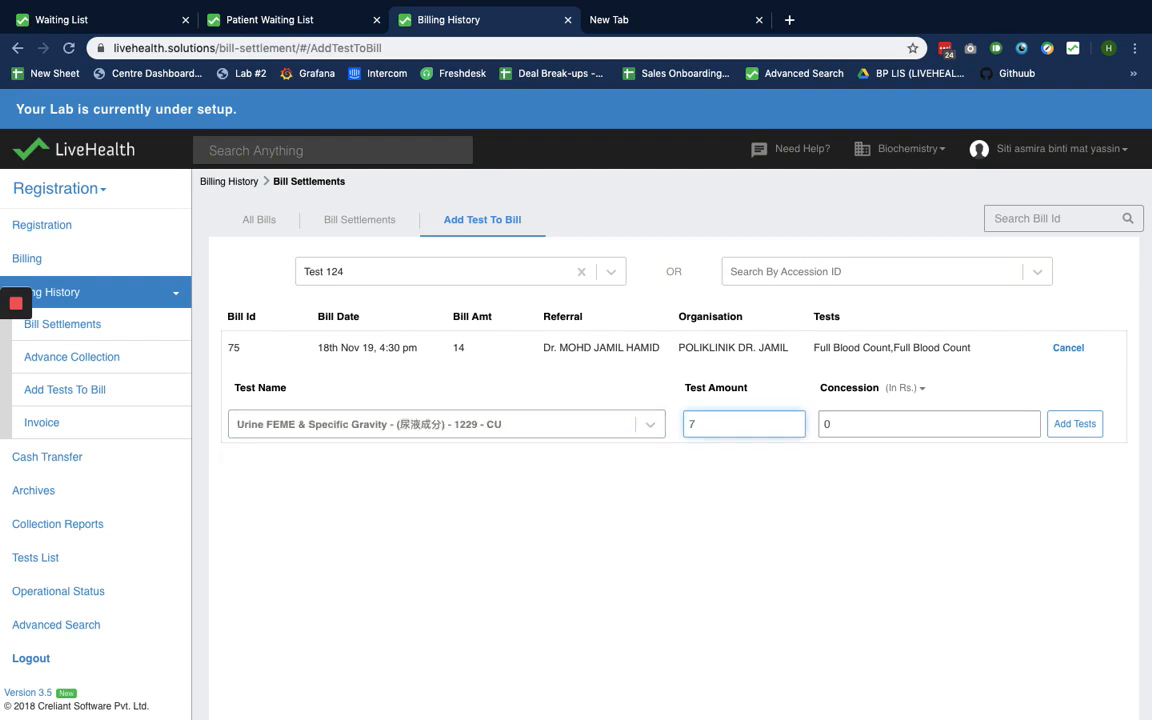
- Add the urine test into the existing bill with no SMS notifications, and confirm the bill update
click(1075, 423)
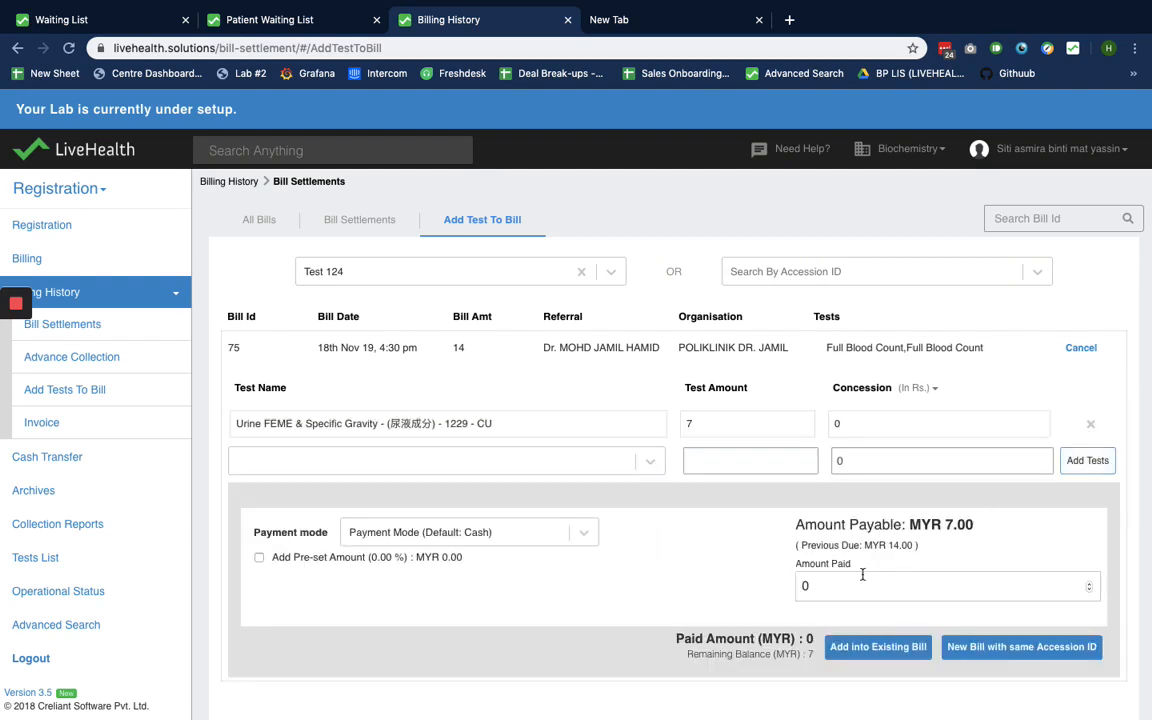
click(877, 646)
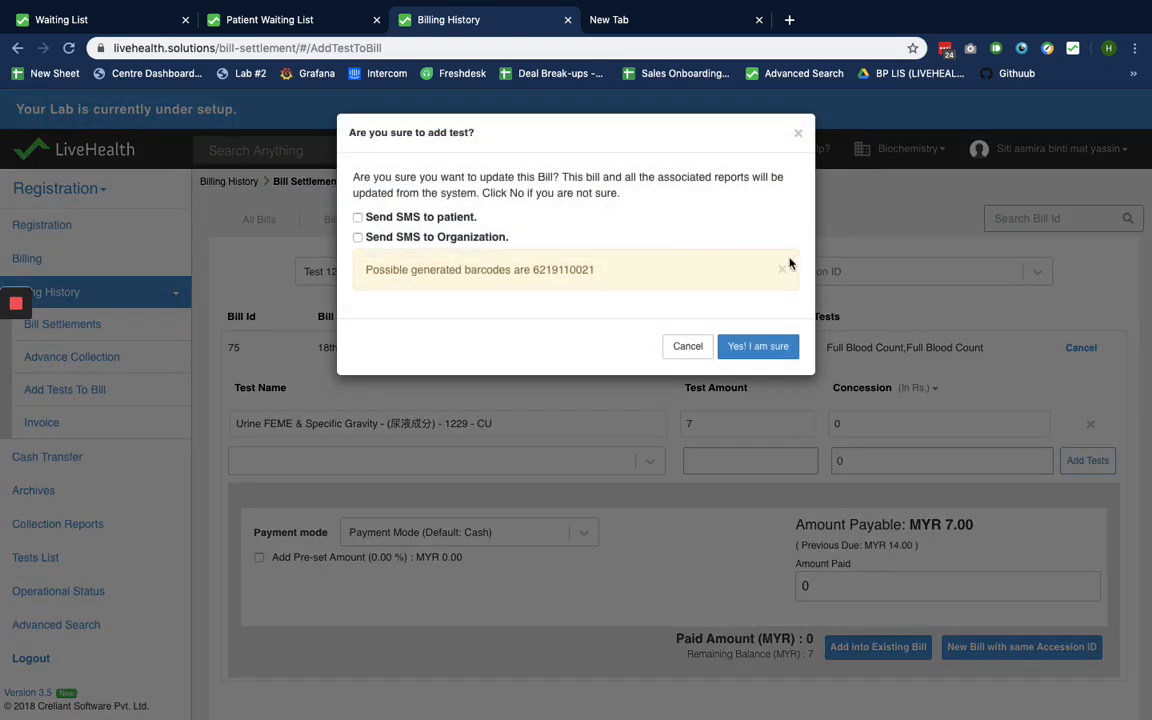
click(768, 346)
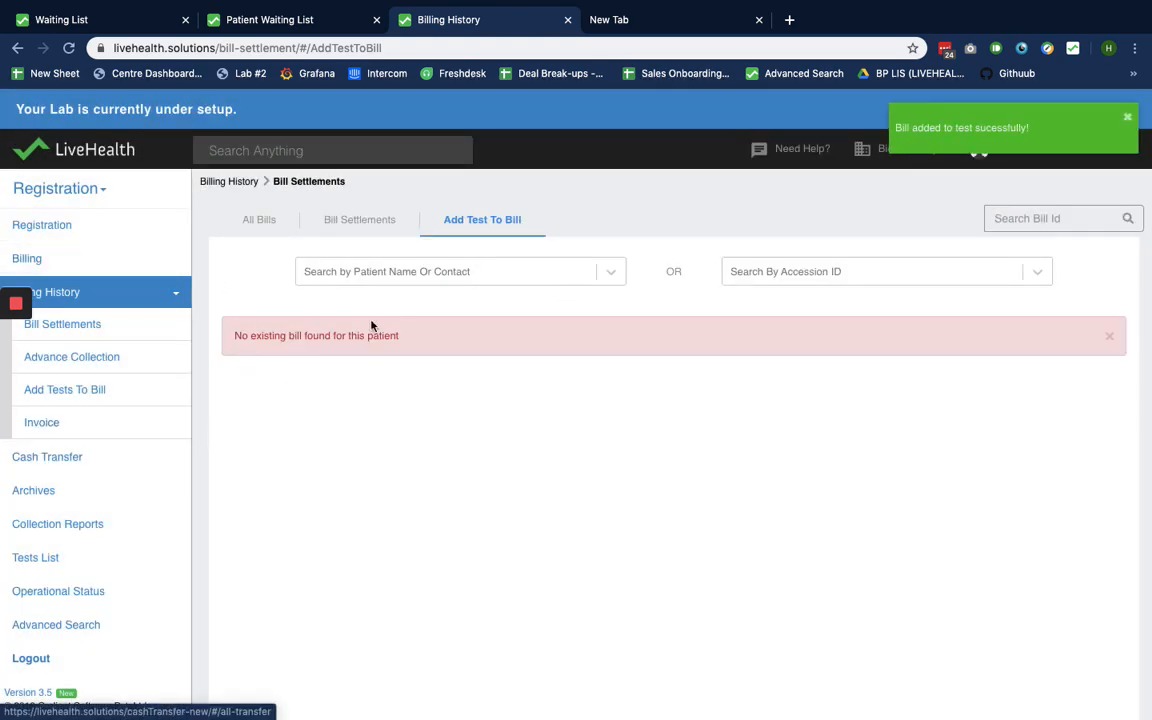
- Search the patients for "test" again and reselect Test 124 to check the updated bill
click(380, 271)
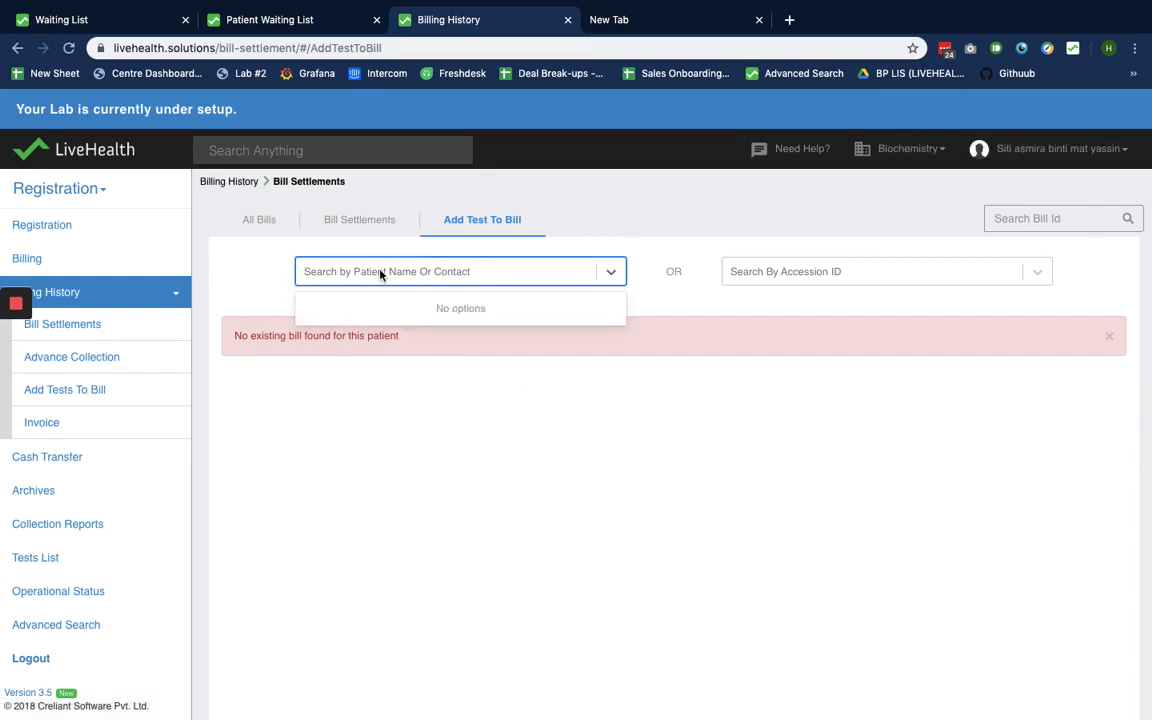
text(test)
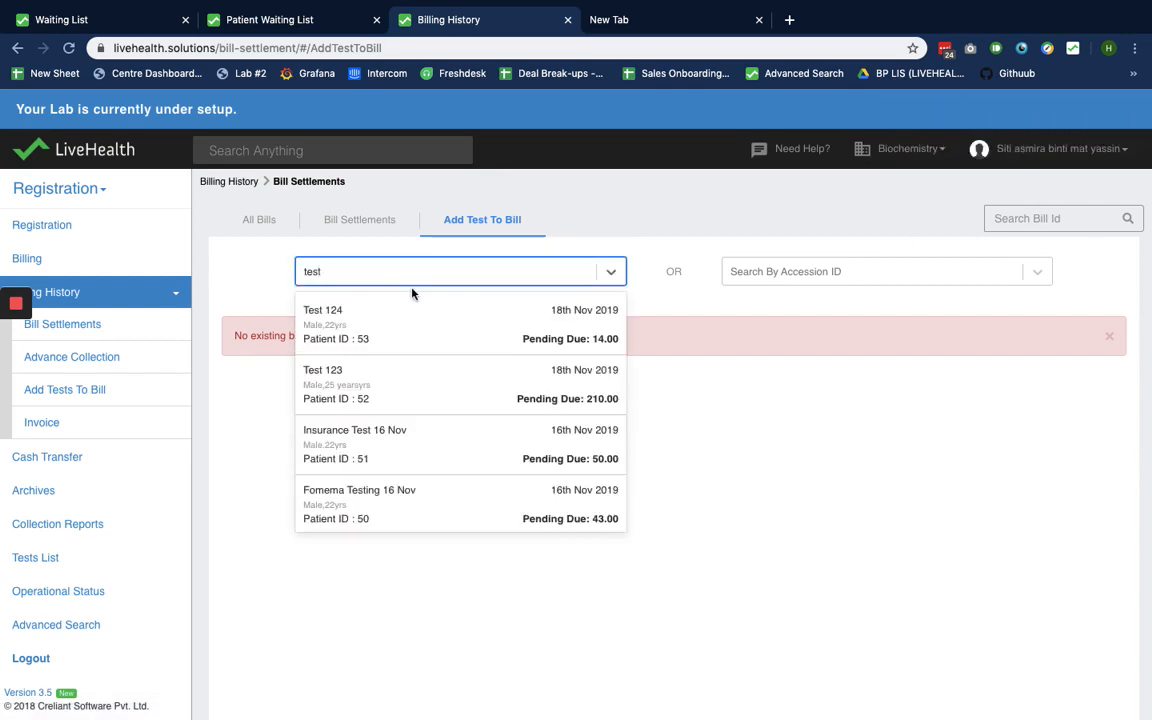
click(419, 321)
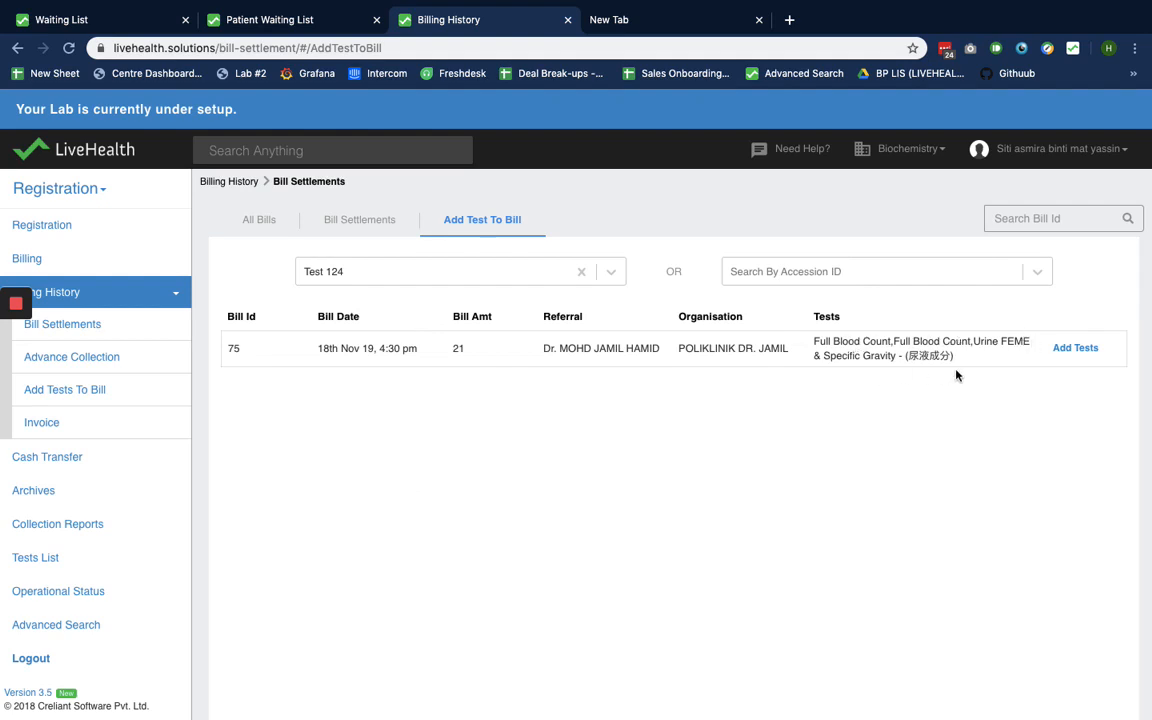
- Reopen the bill for adding tests and add the Epstein-Barr VirusVCA IgA Ab test to the list
click(1090, 349)
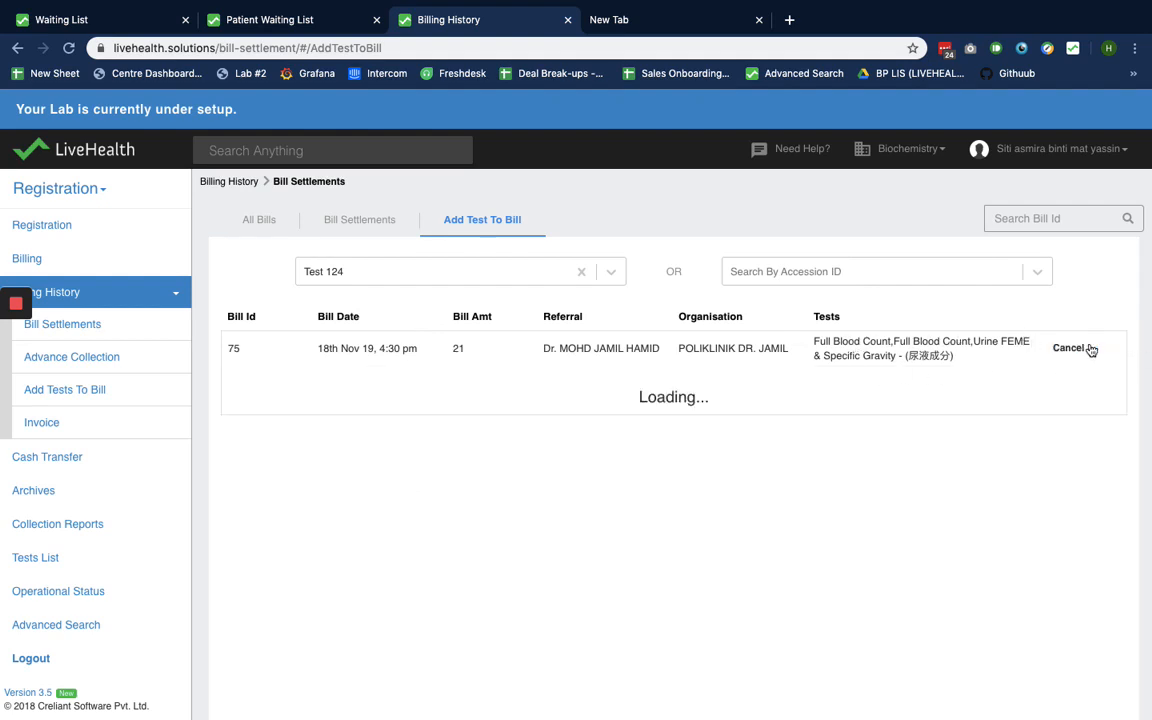
click(493, 437)
text(s)
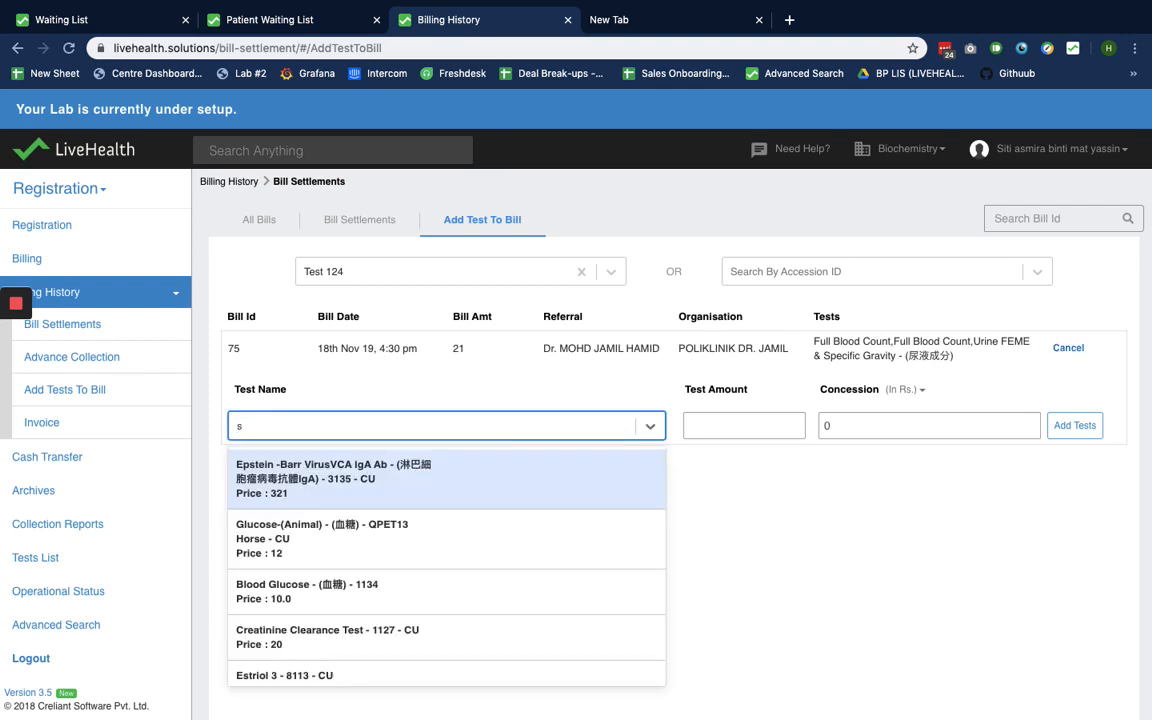
key(Tab)
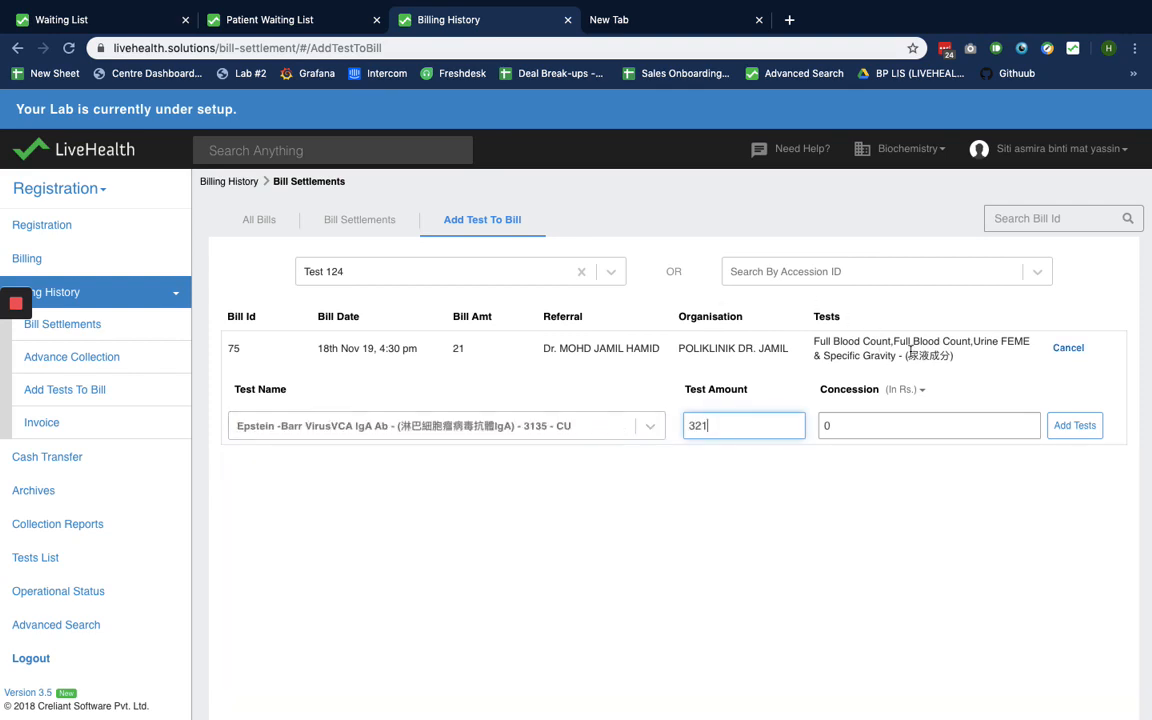
click(1075, 425)
- Add Glucose-(Animal) QPET13 Horse as a second test with the default amount and no concession
click(448, 460)
text(s)
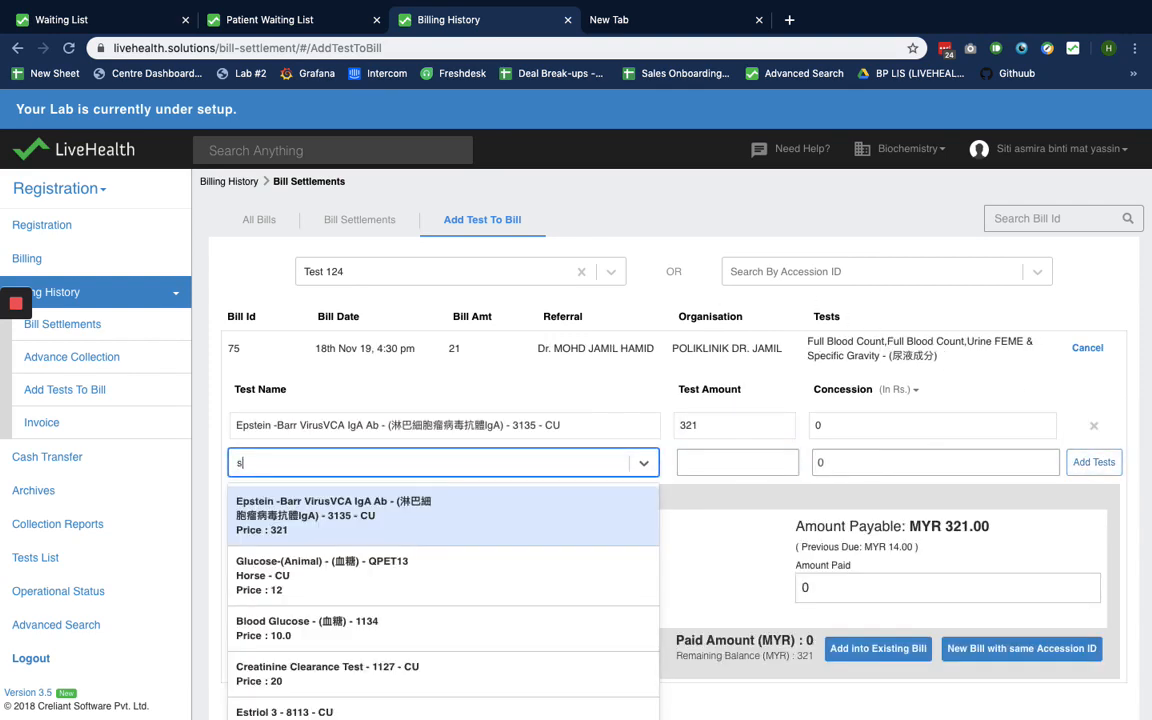
key(Down)
key(Tab)
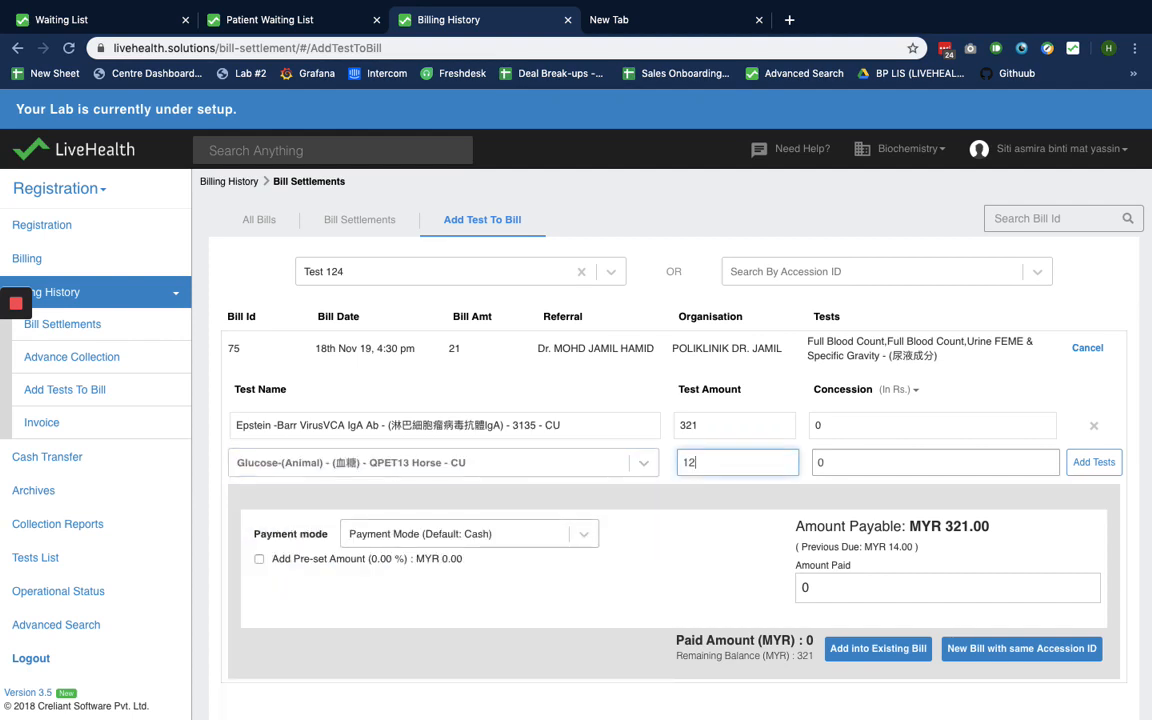
key(Tab)
key(Tab)
key(Return)
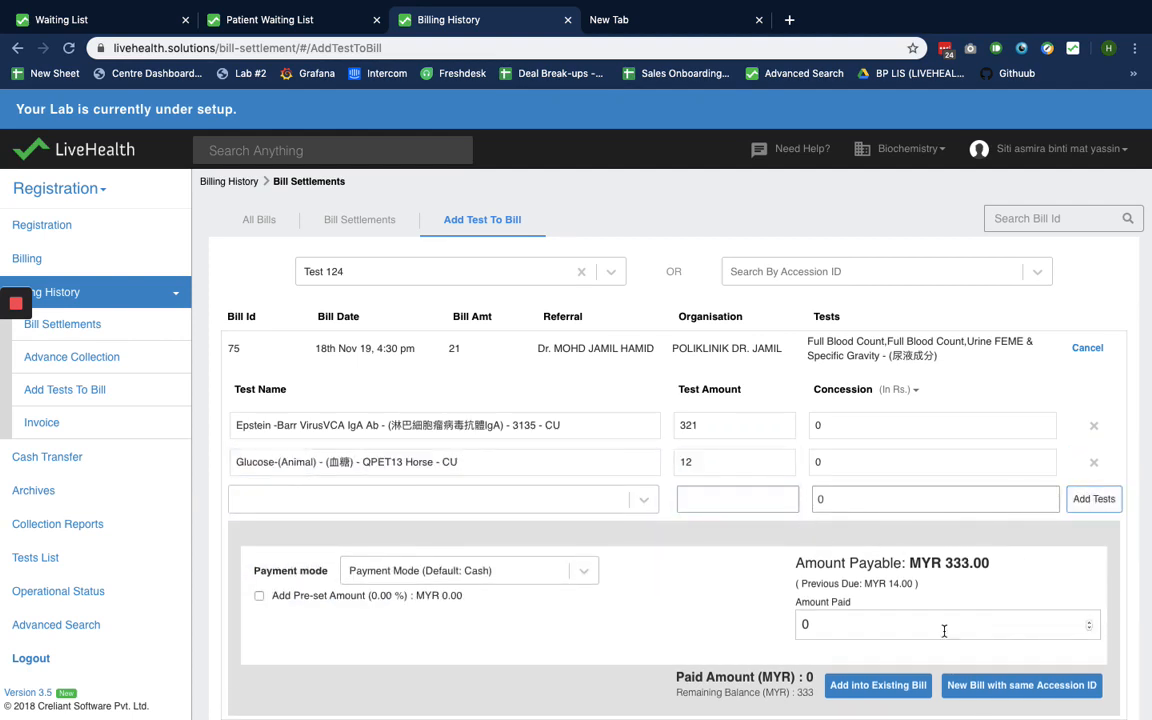